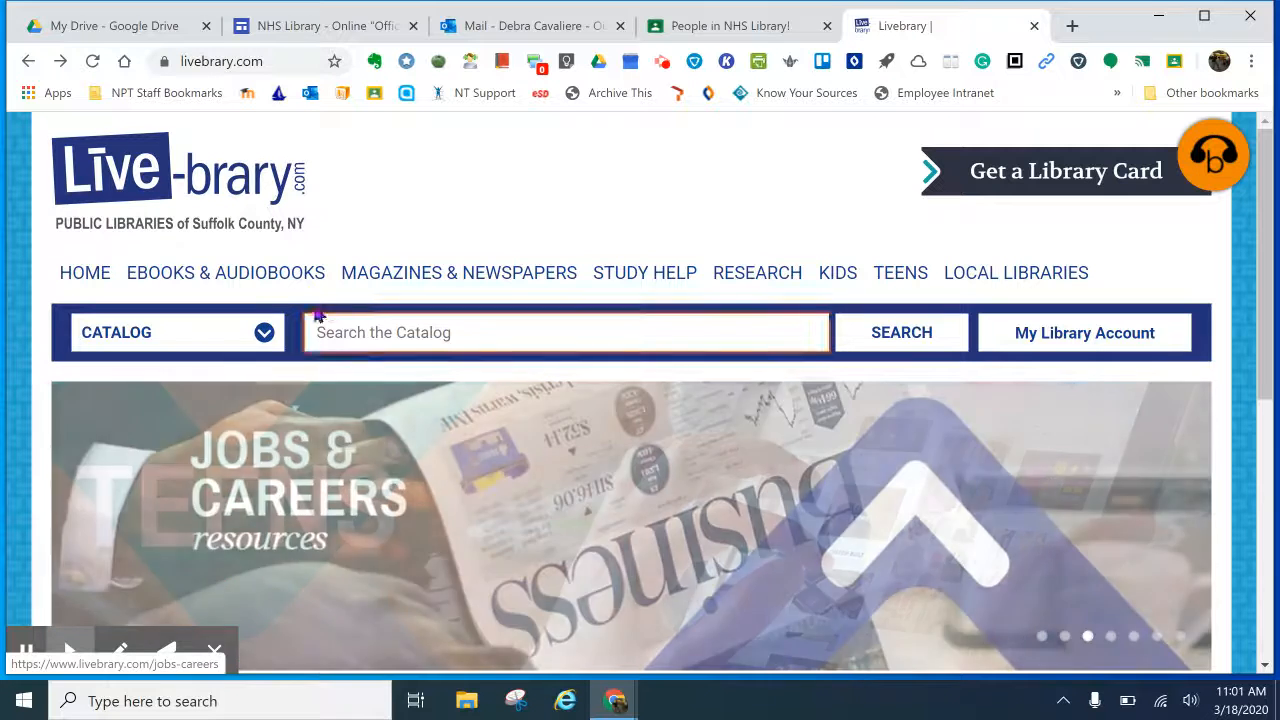
Step: Show the EBOOKS & AUDIOBOOKS submenu on the Livebrary.com home page
mouse_move(262, 272)
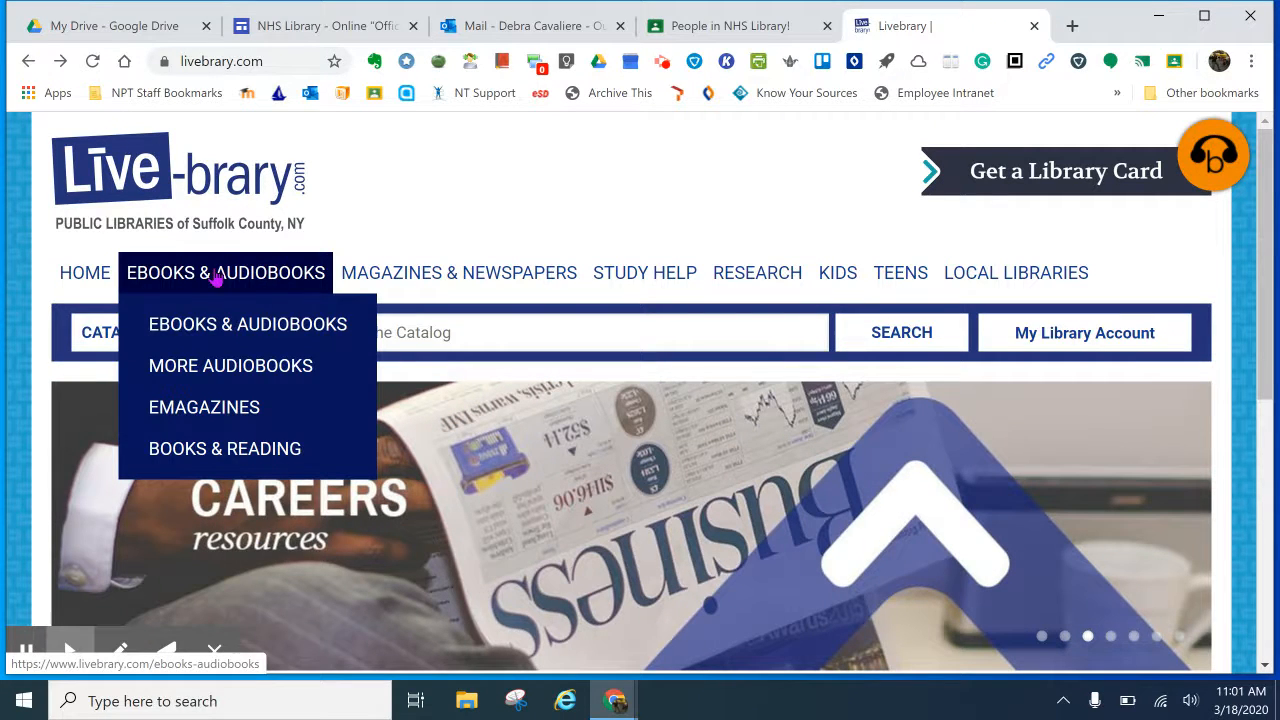
Step: Open the OverDrive collection's sign-in page and choose Longwood Public Library as the home library
left_click(233, 331)
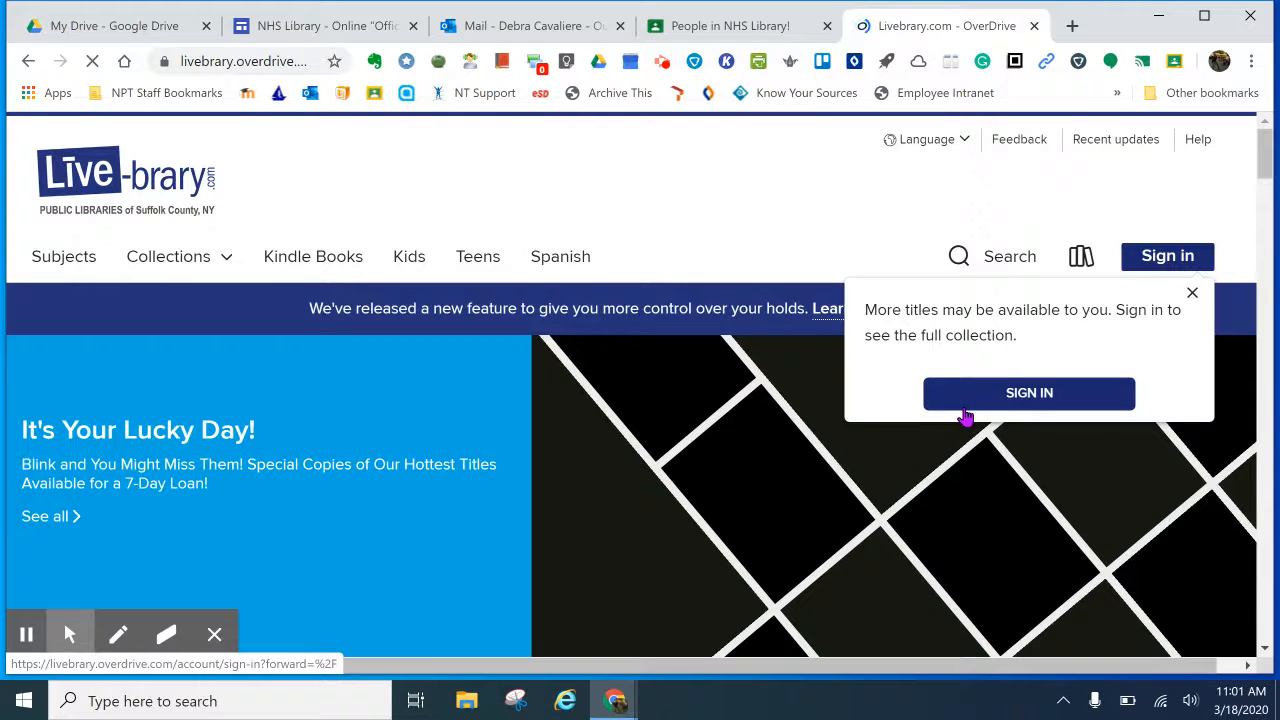
left_click(1045, 396)
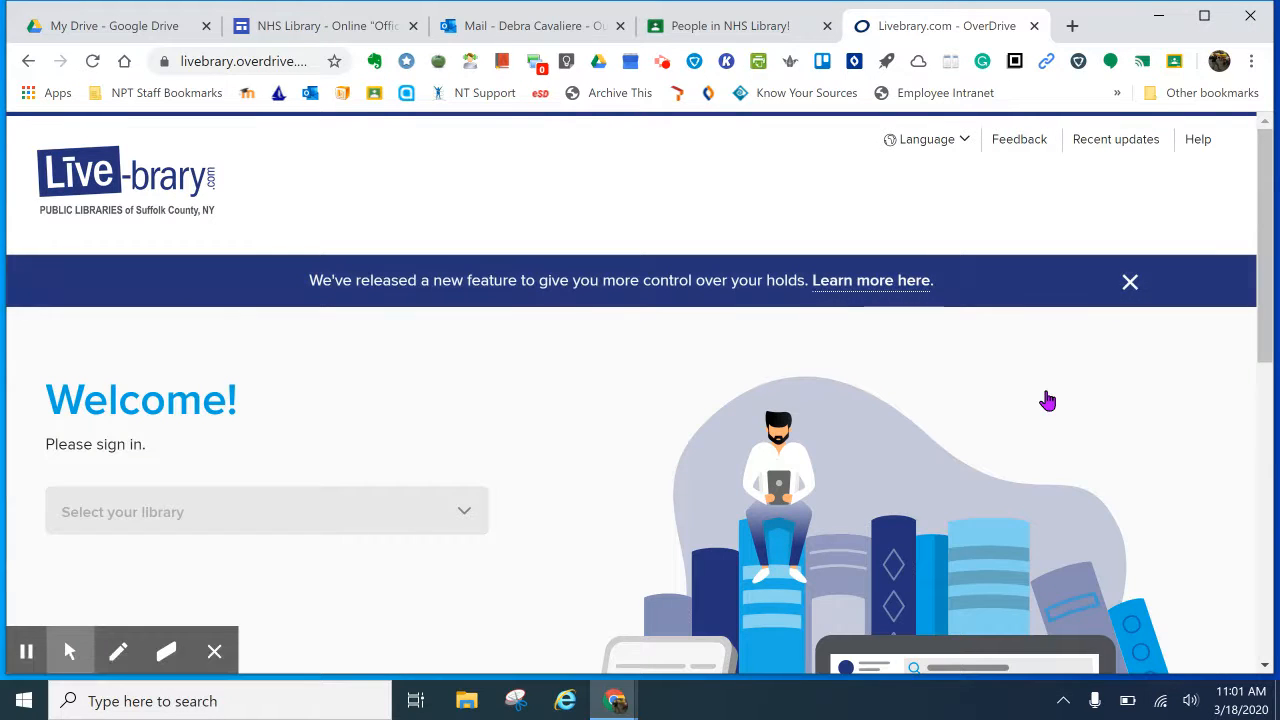
scroll(206, 403, "down", 2)
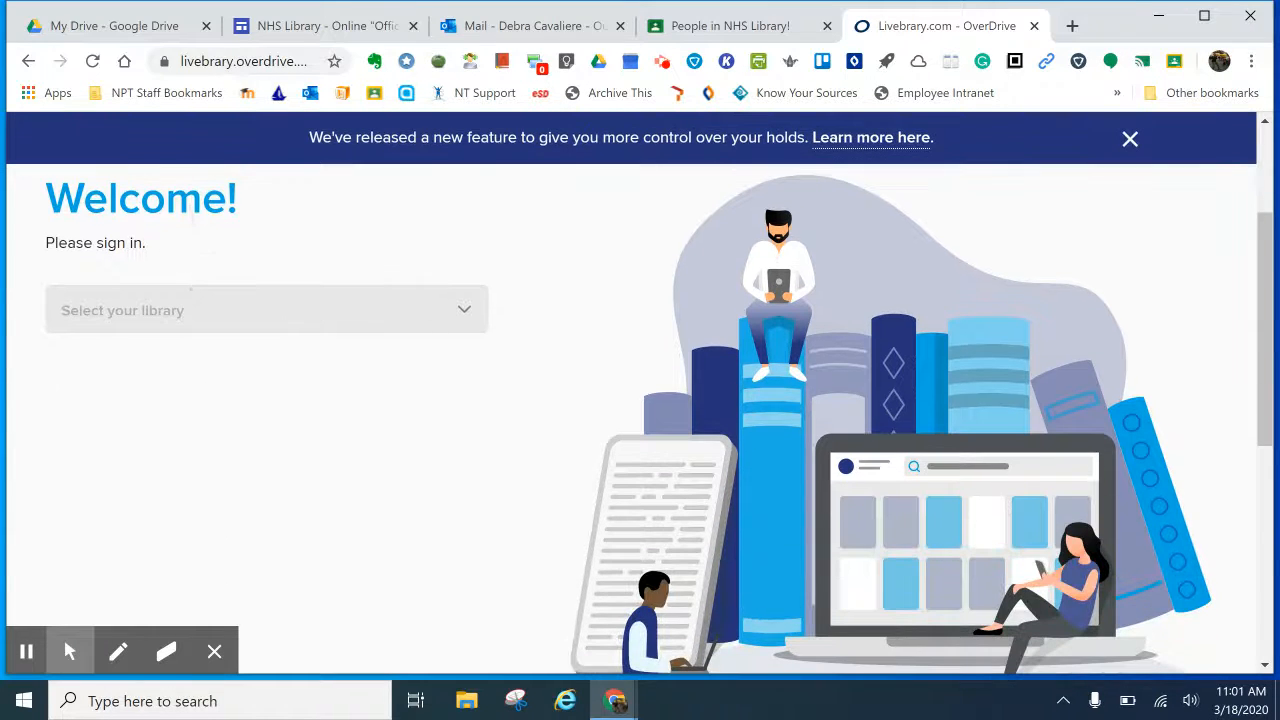
left_click(463, 311)
scroll(92, 430, "down", 6)
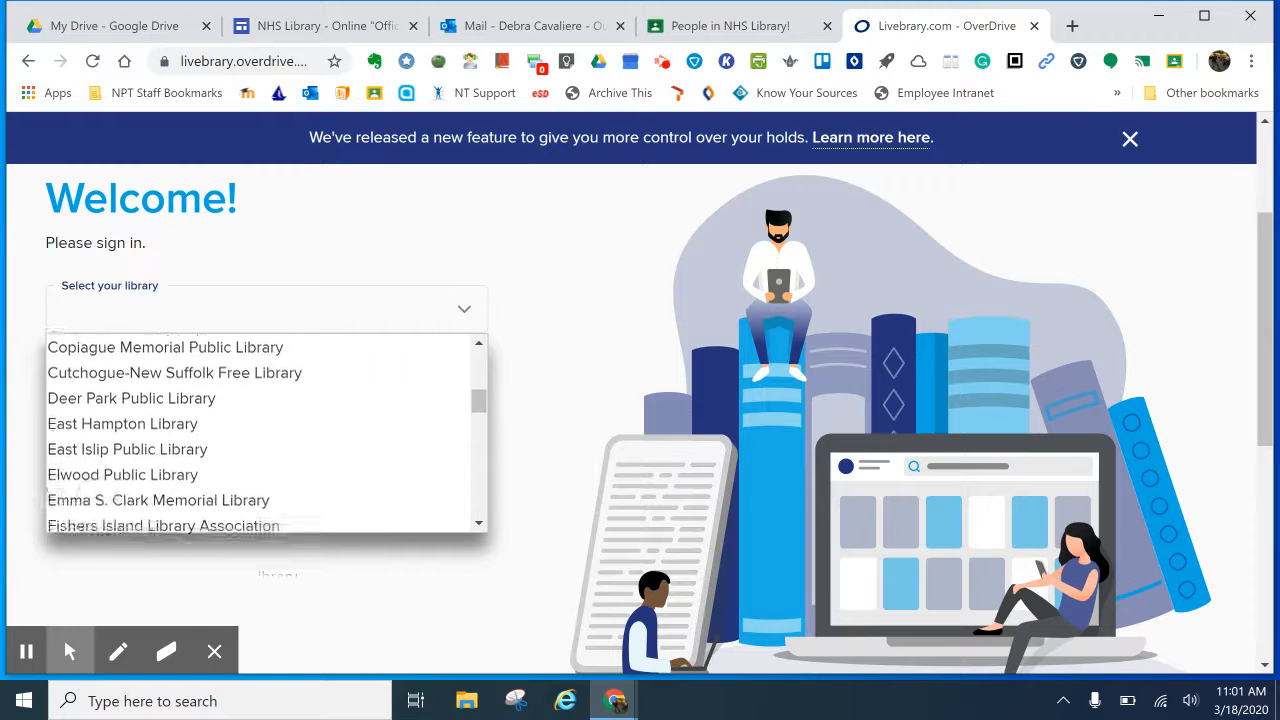
scroll(88, 515, "down", 3)
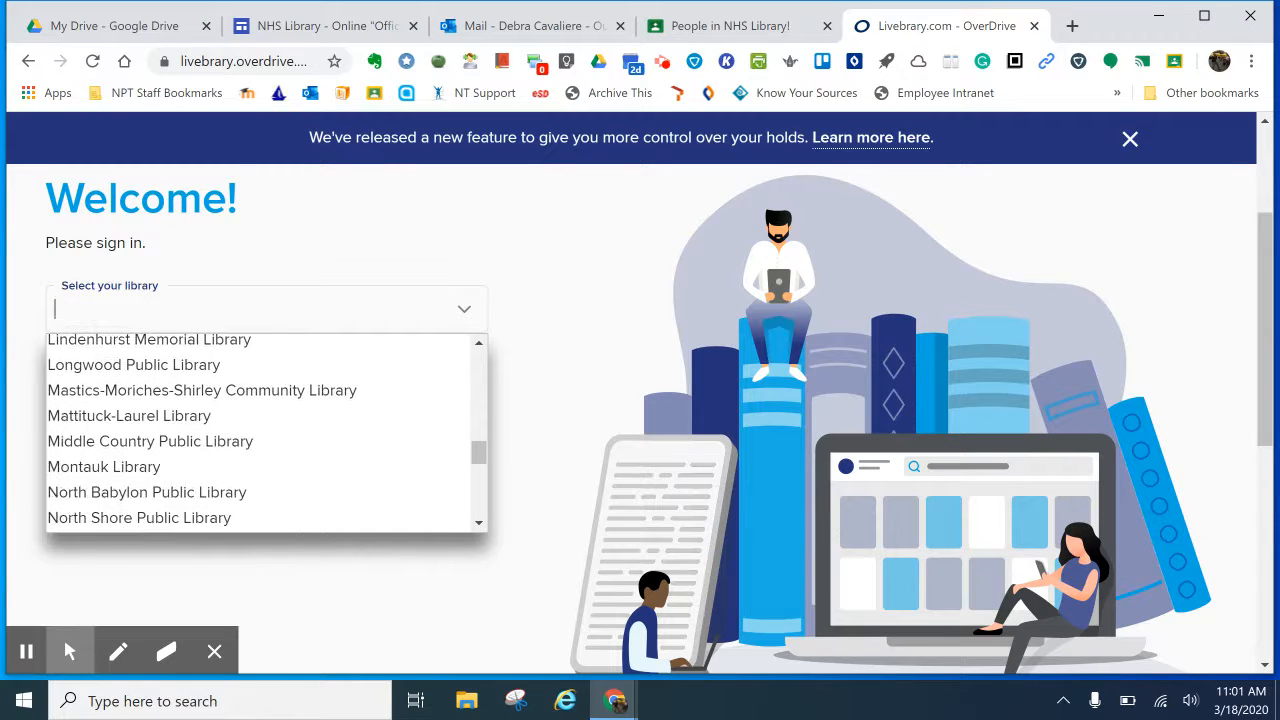
left_click(97, 362)
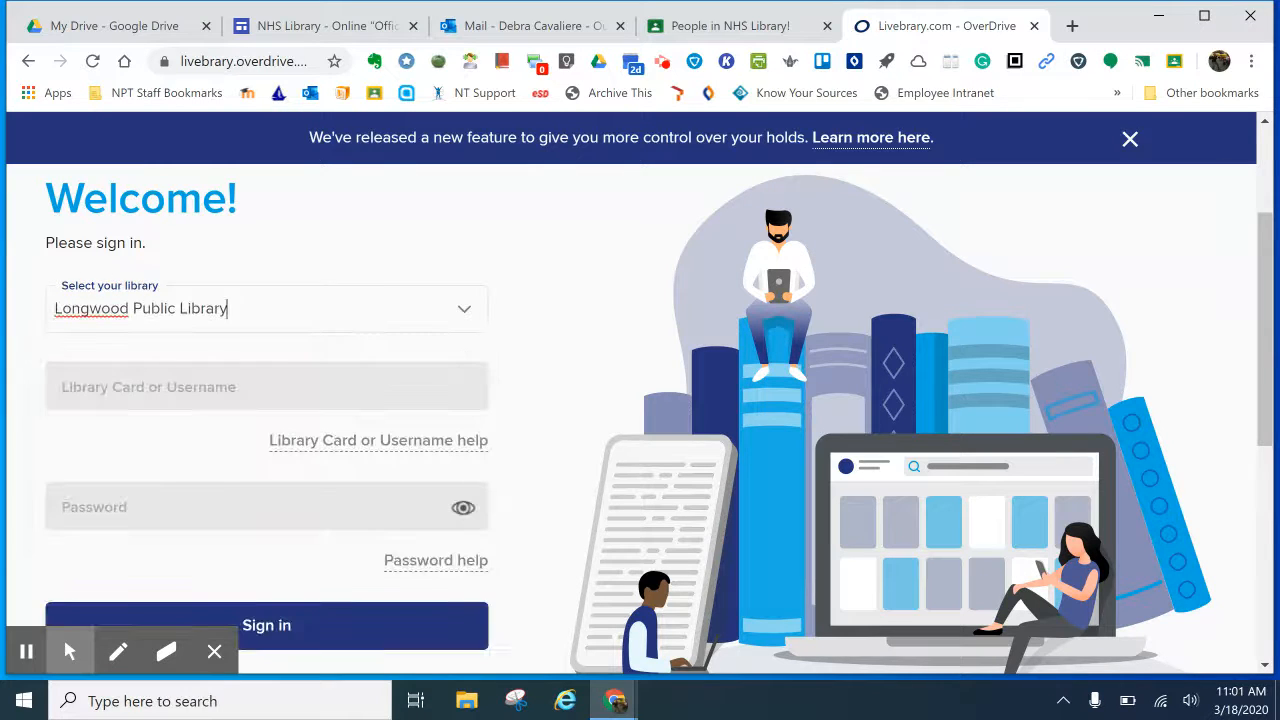
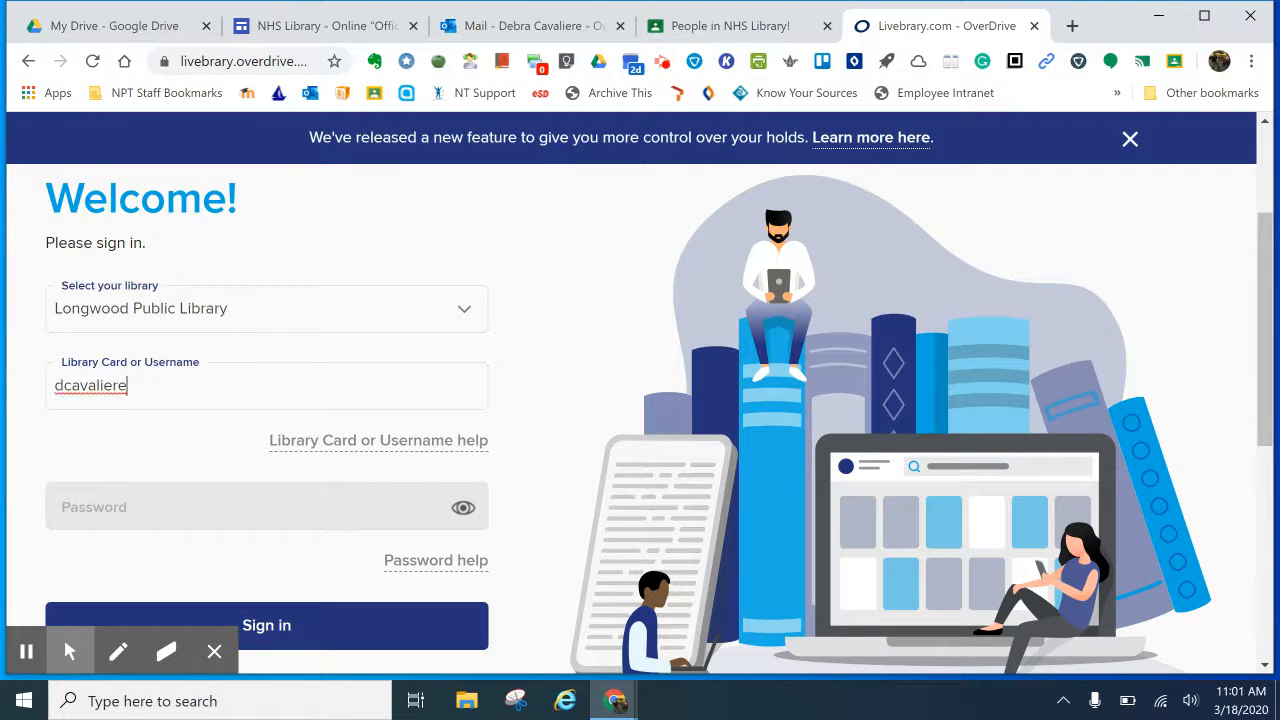
Step: Enter the library username and password, re-entering the password after the failed first attempt
key("Tab")
type("•••••••")
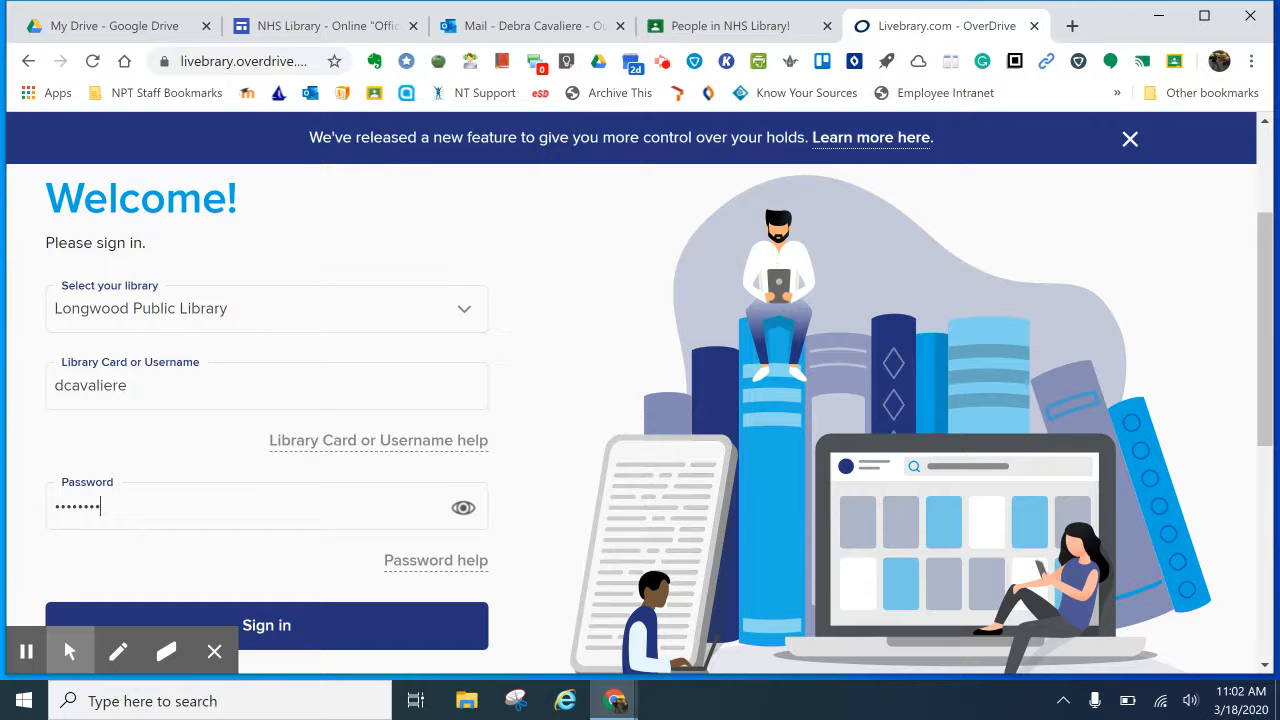
scroll(229, 391, "down", 1)
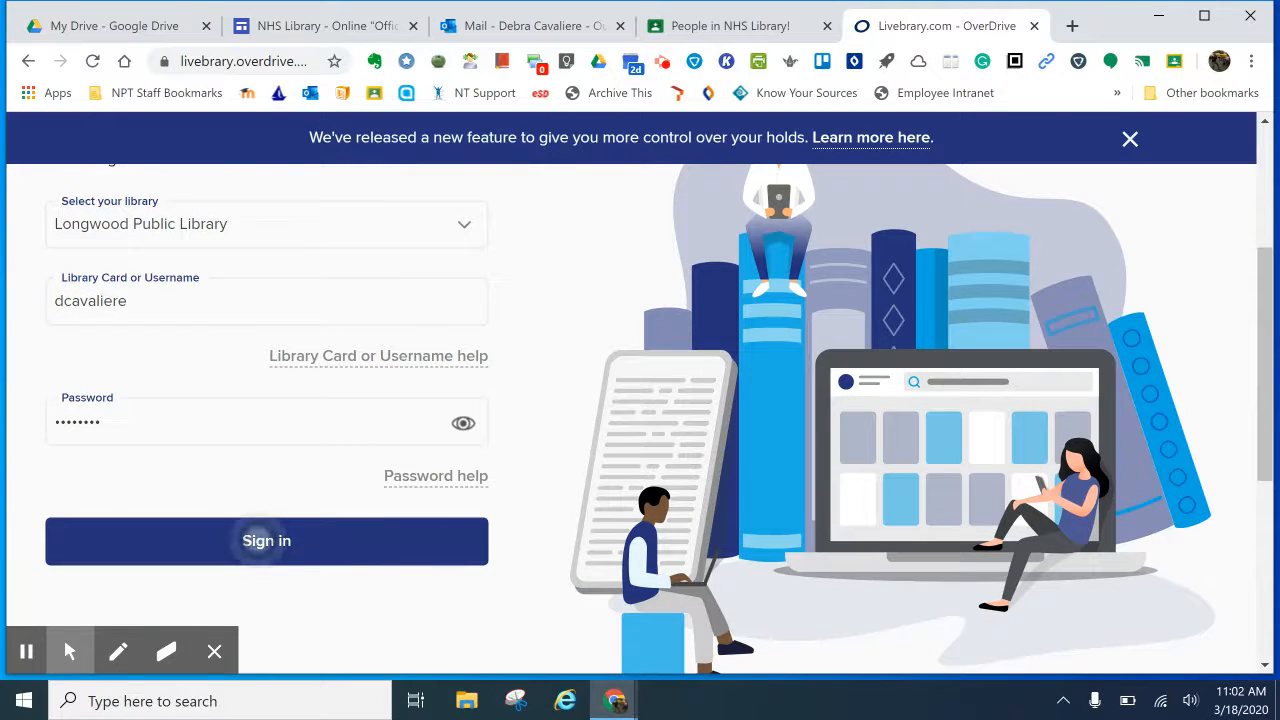
left_click(265, 545)
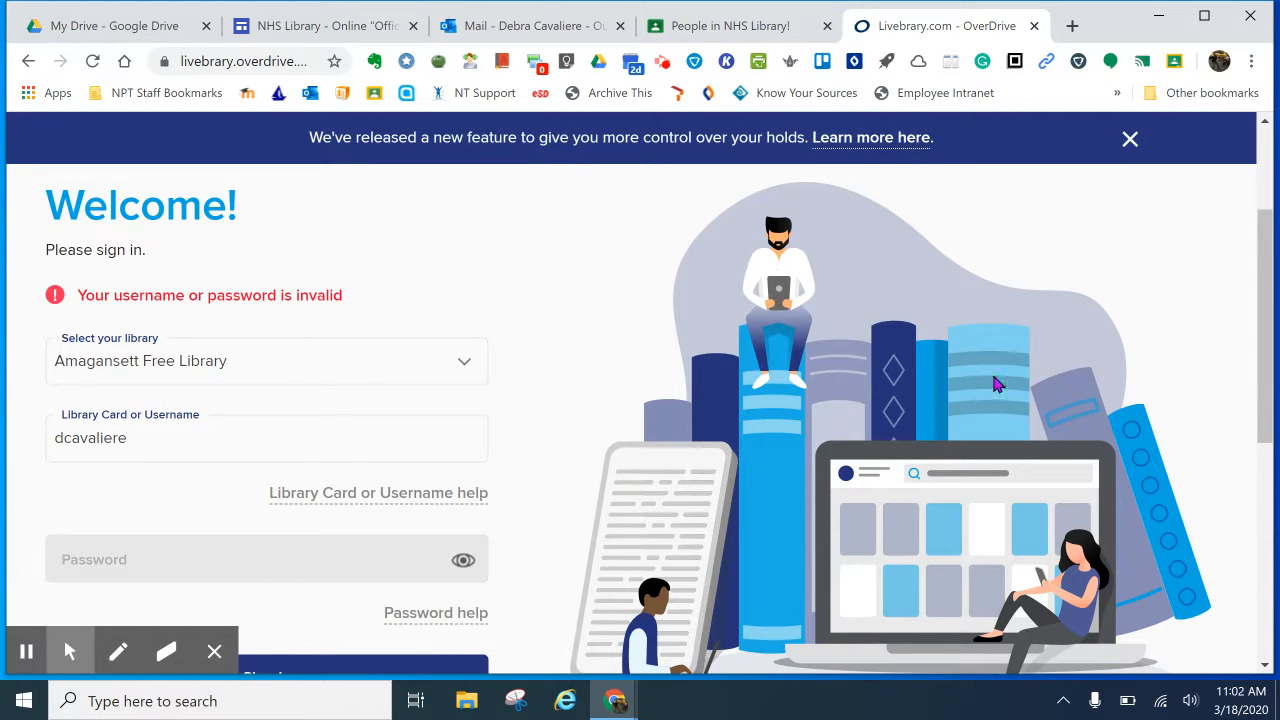
left_click(106, 561)
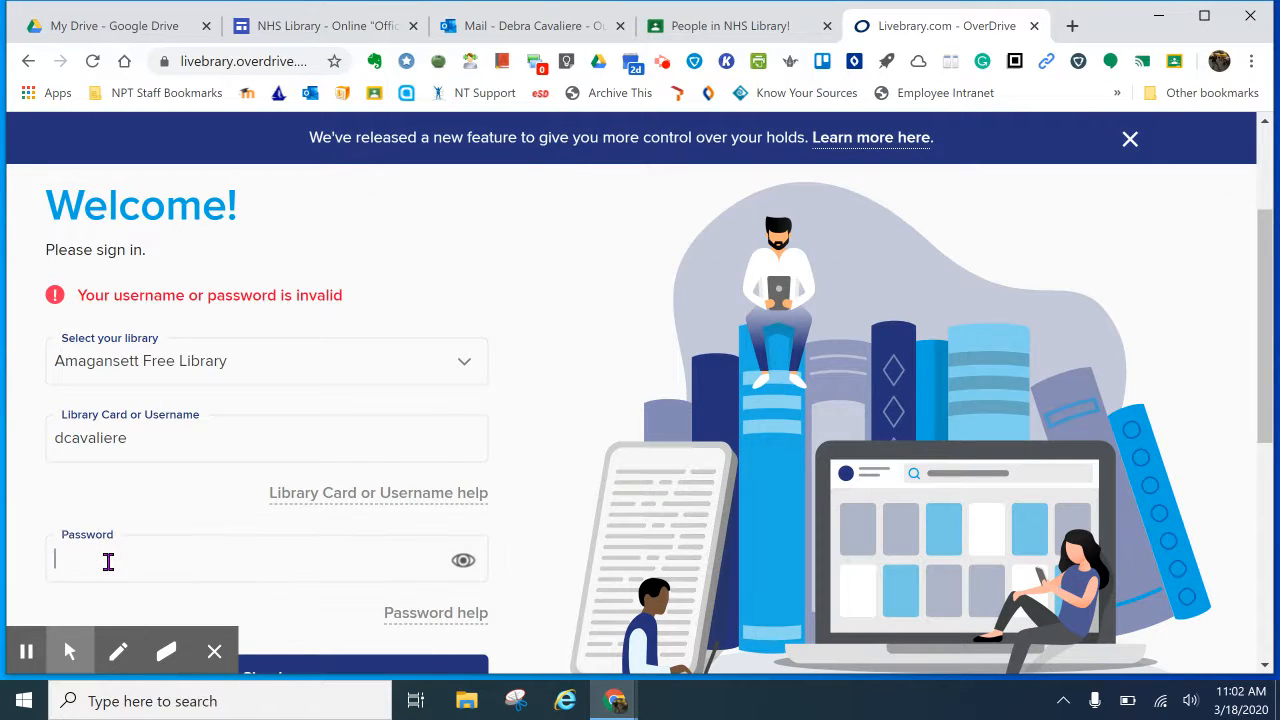
type("••••••••••")
key("Return")
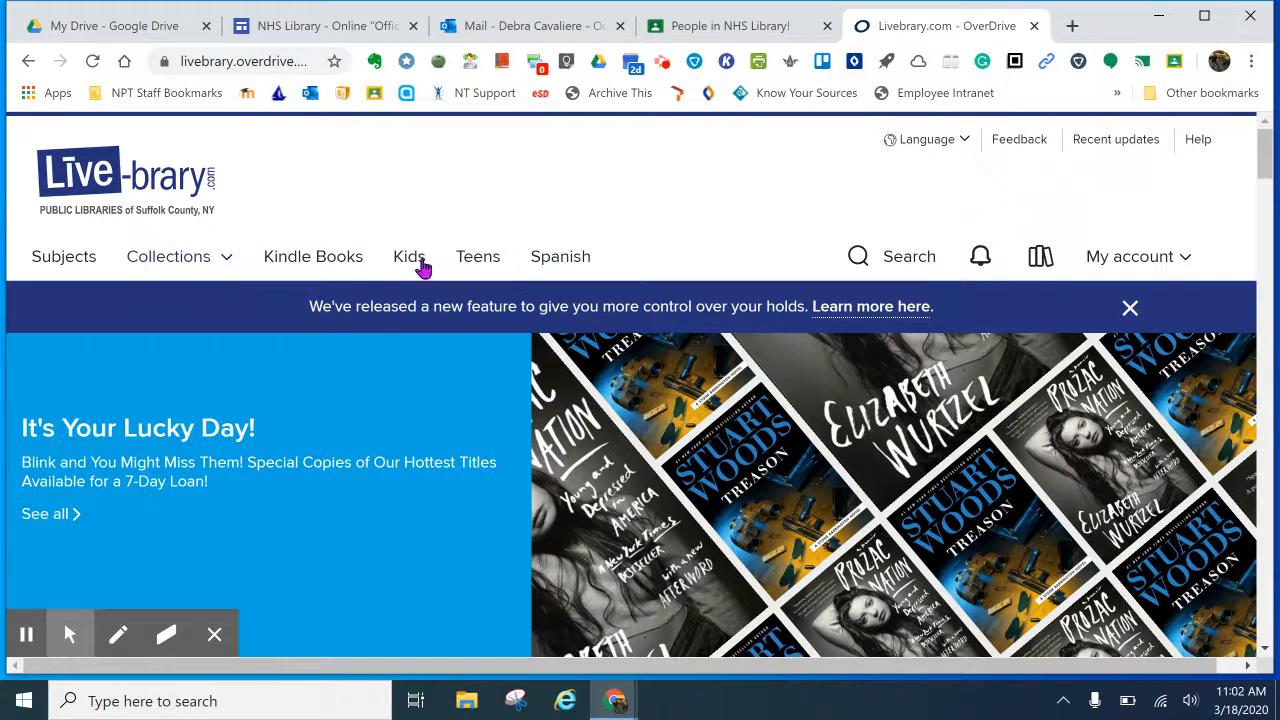
Step: Search the catalogue for 'Of Mice and Men' and browse the ebook and audiobook results
left_click(874, 260)
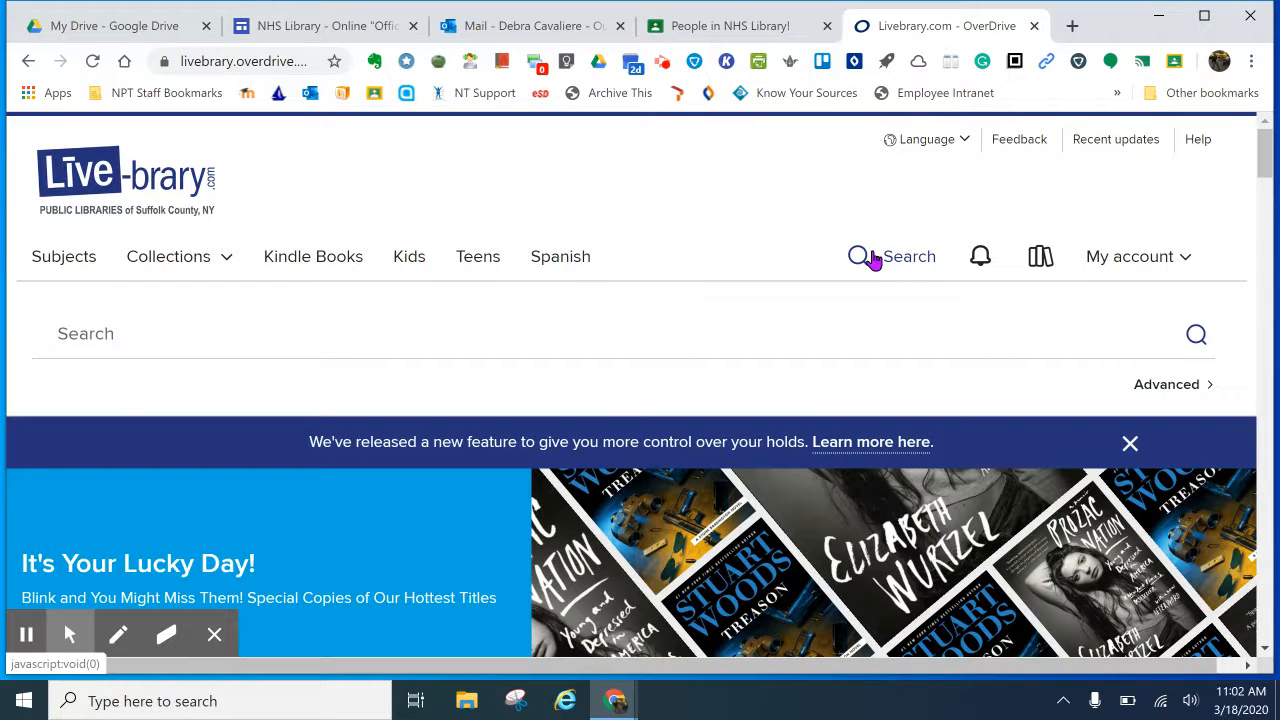
type("Of M")
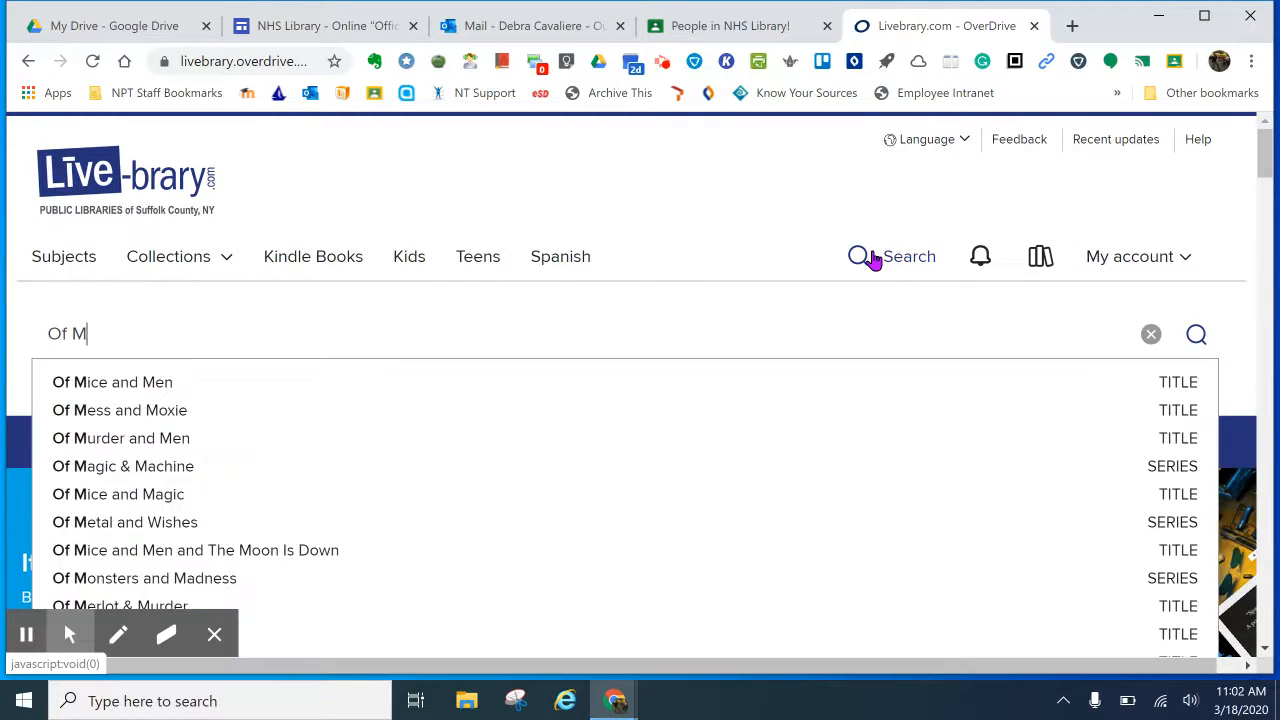
type("ice and MEn")
key("BackSpace")
key("BackSpace")
key("BackSpace")
type("Men")
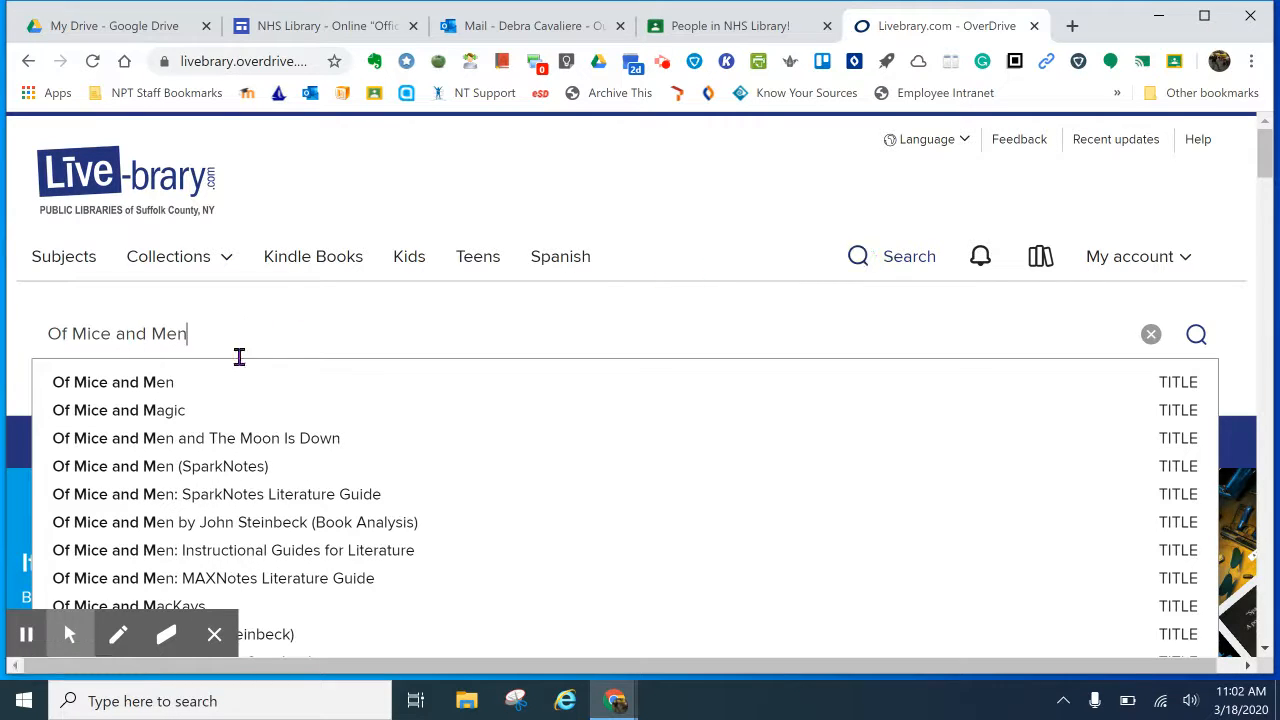
left_click(199, 385)
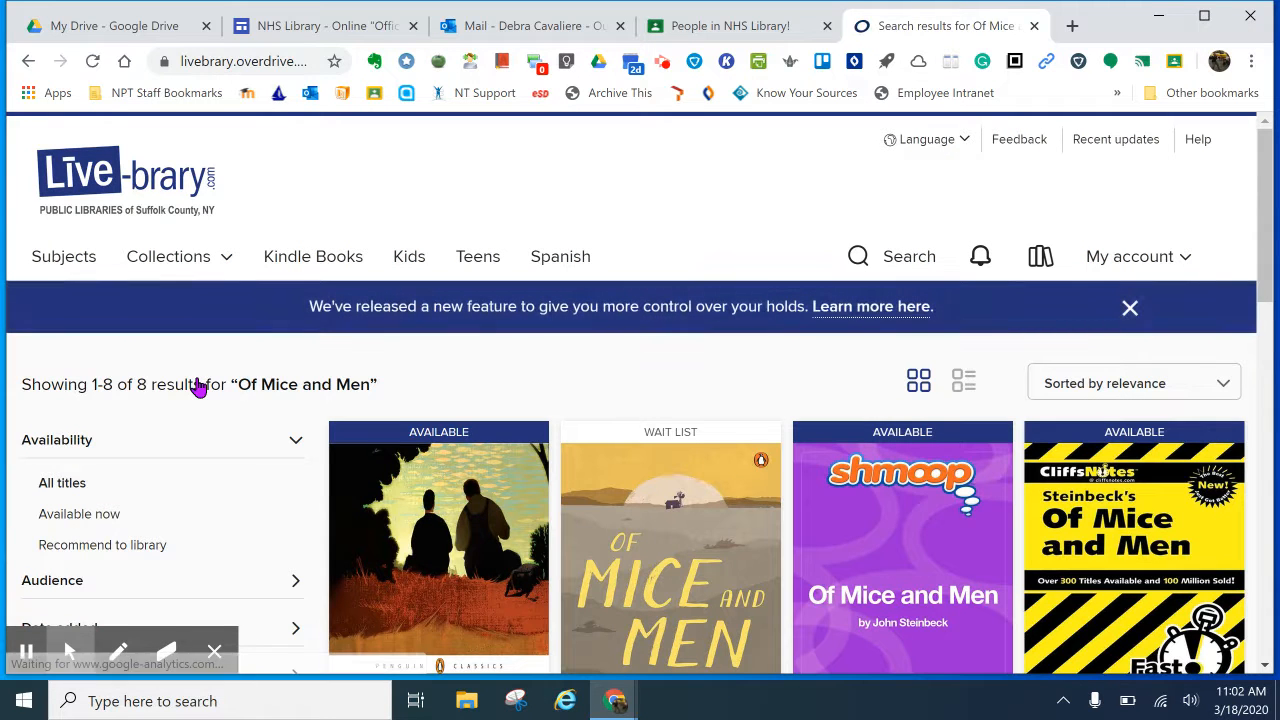
scroll(199, 385, "down", 2)
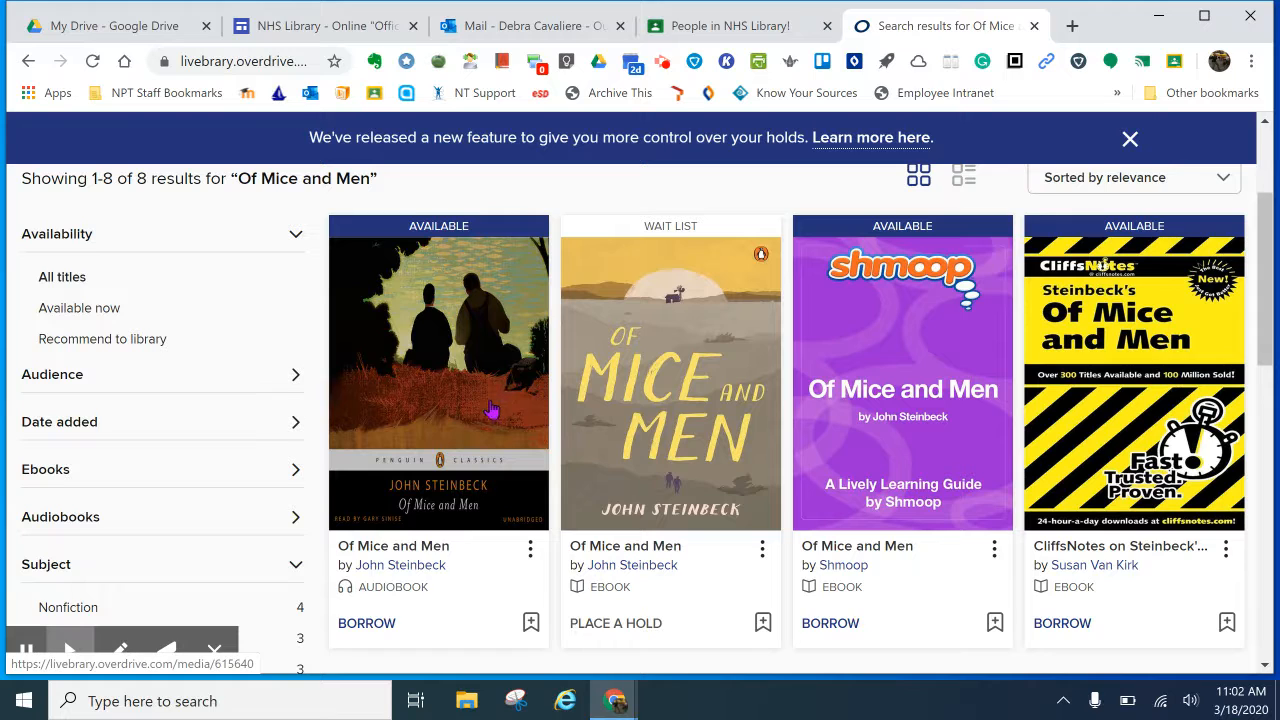
scroll(491, 408, "down", 3)
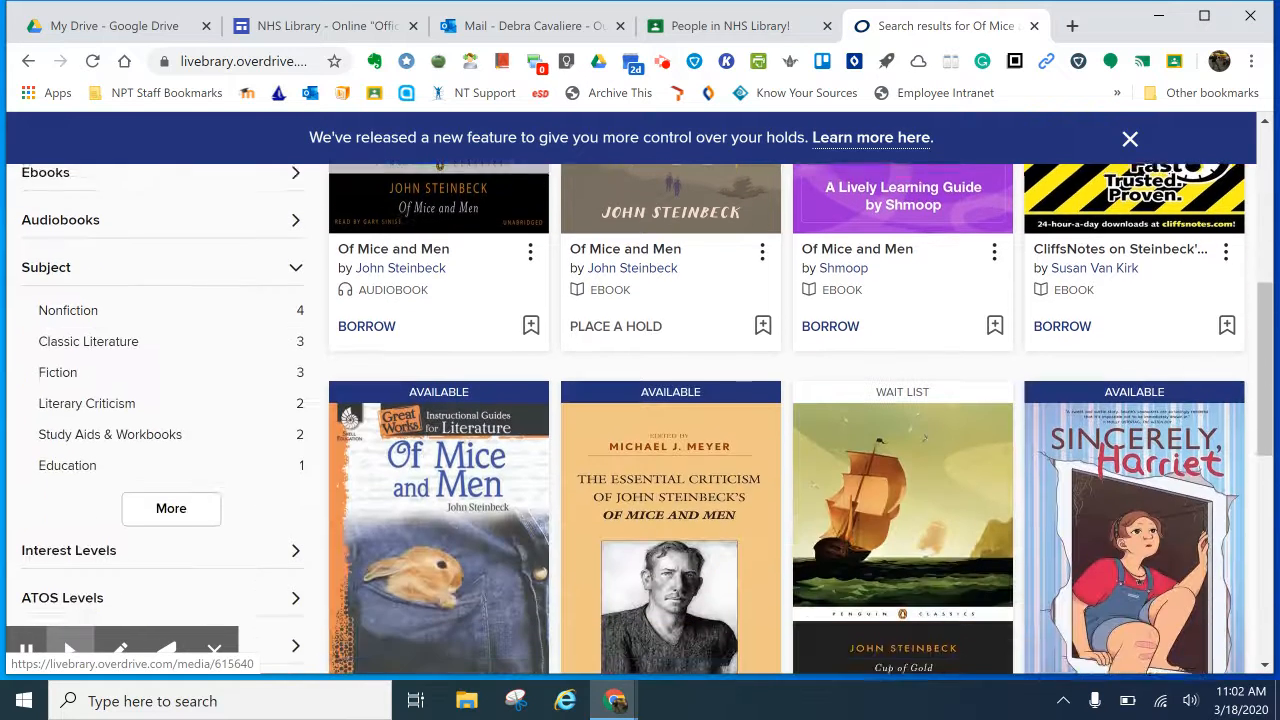
scroll(491, 408, "down", 1)
scroll(491, 408, "down", 1)
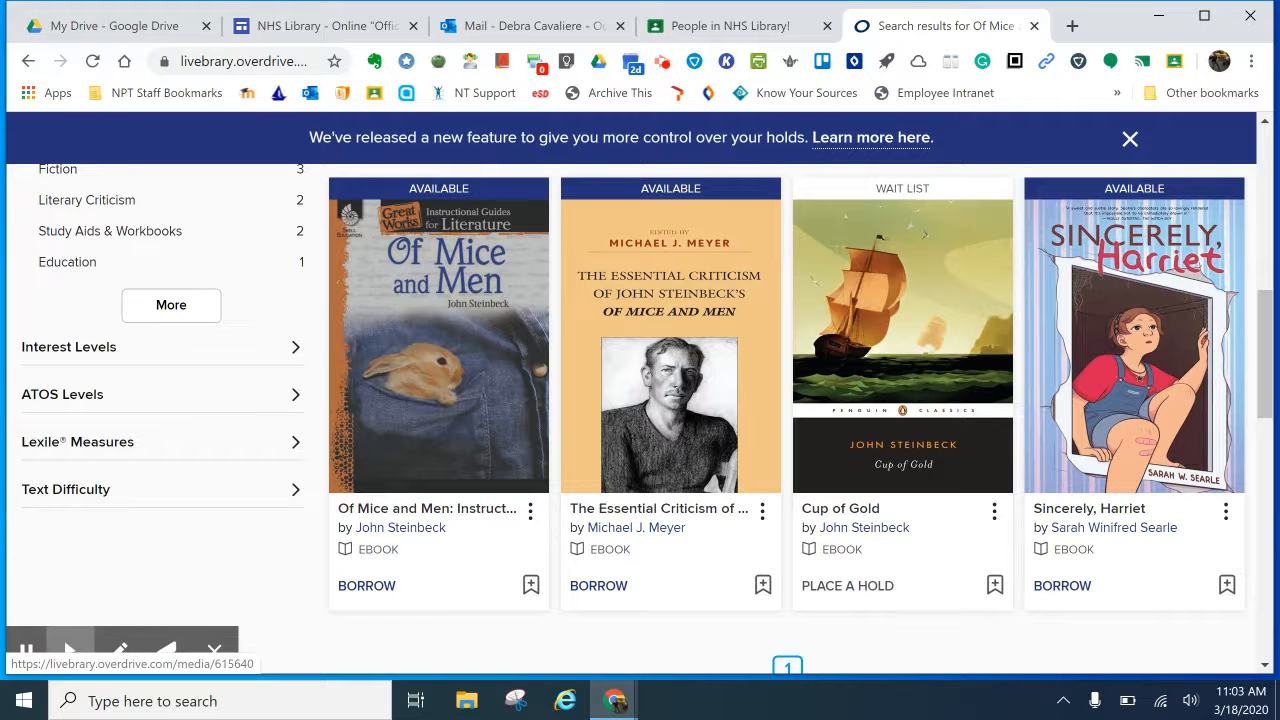
scroll(443, 517, "down", 4)
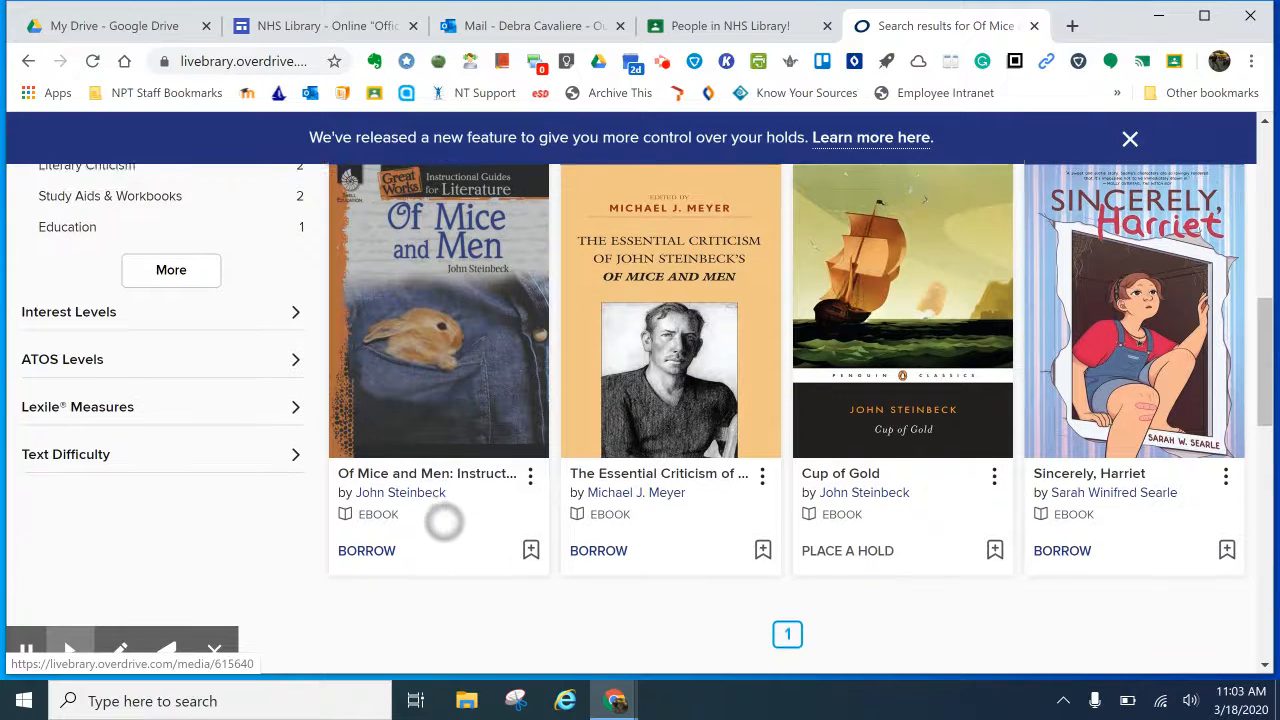
scroll(443, 517, "down", 2)
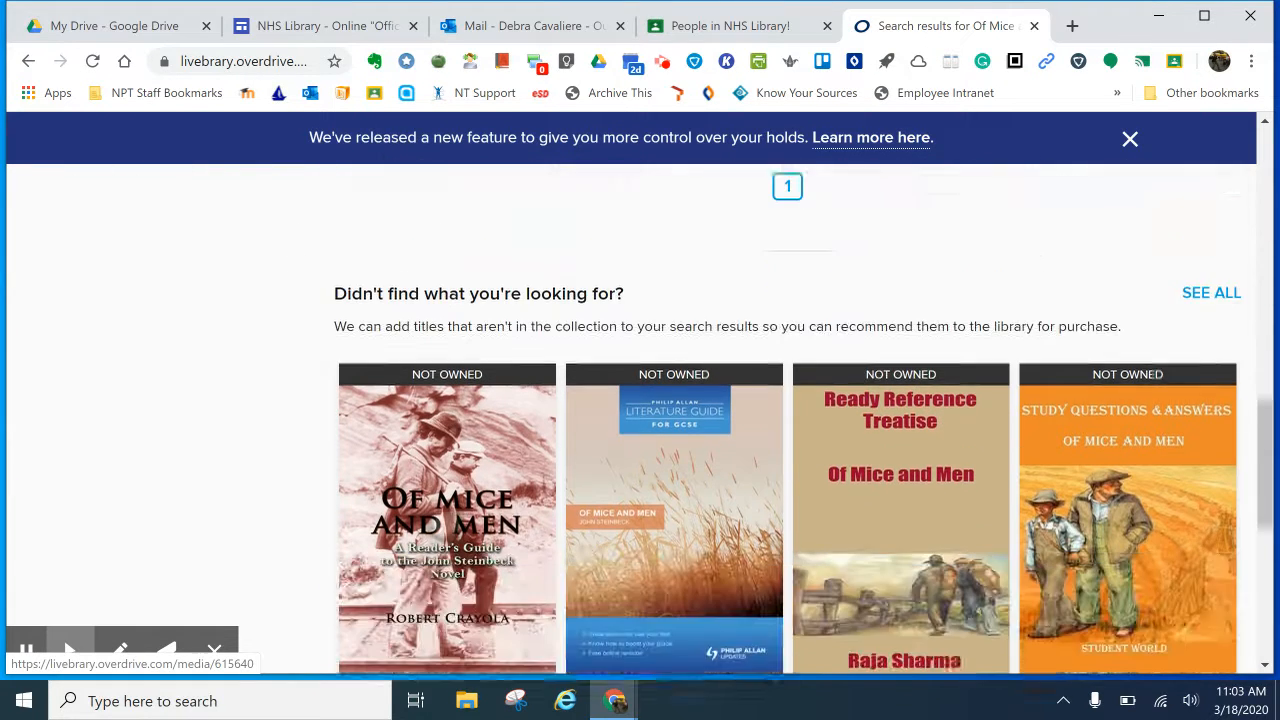
scroll(443, 517, "up", 5)
scroll(1100, 243, "up", 5)
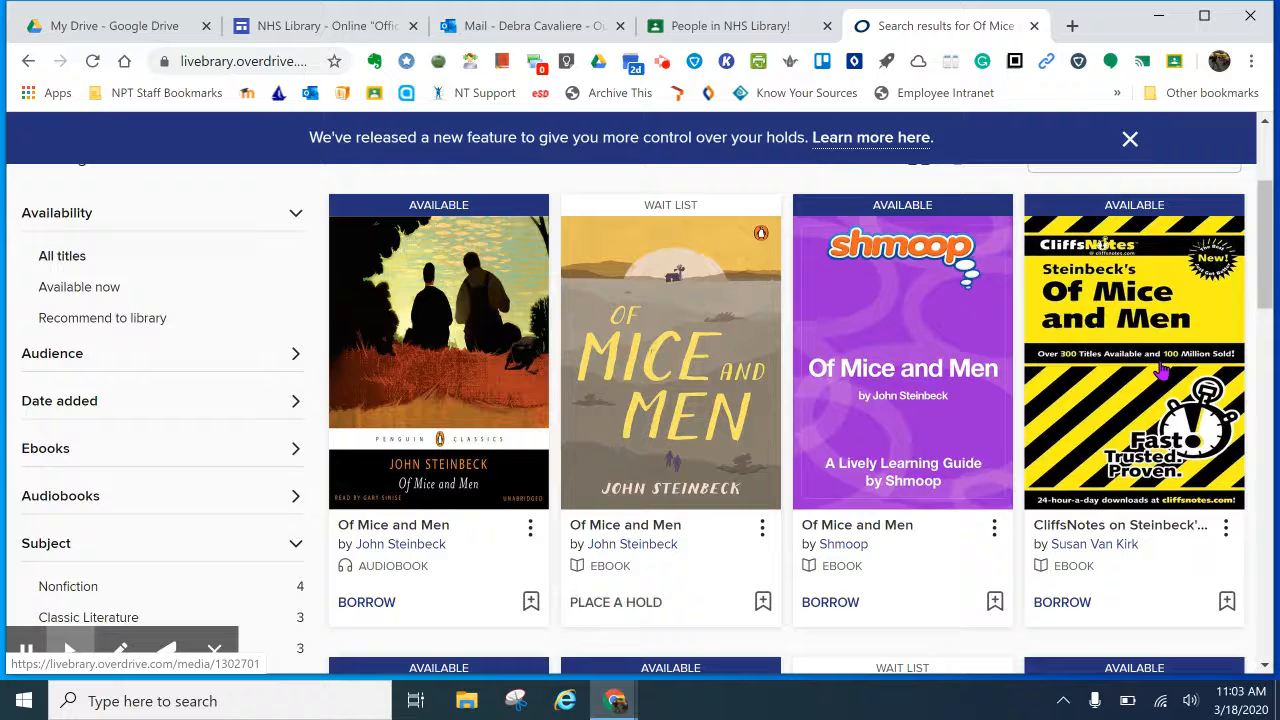
Step: Borrow the Shmoop 'Of Mice and Men' ebook with a 21-day loan and dismiss the confirmation
left_click(918, 240)
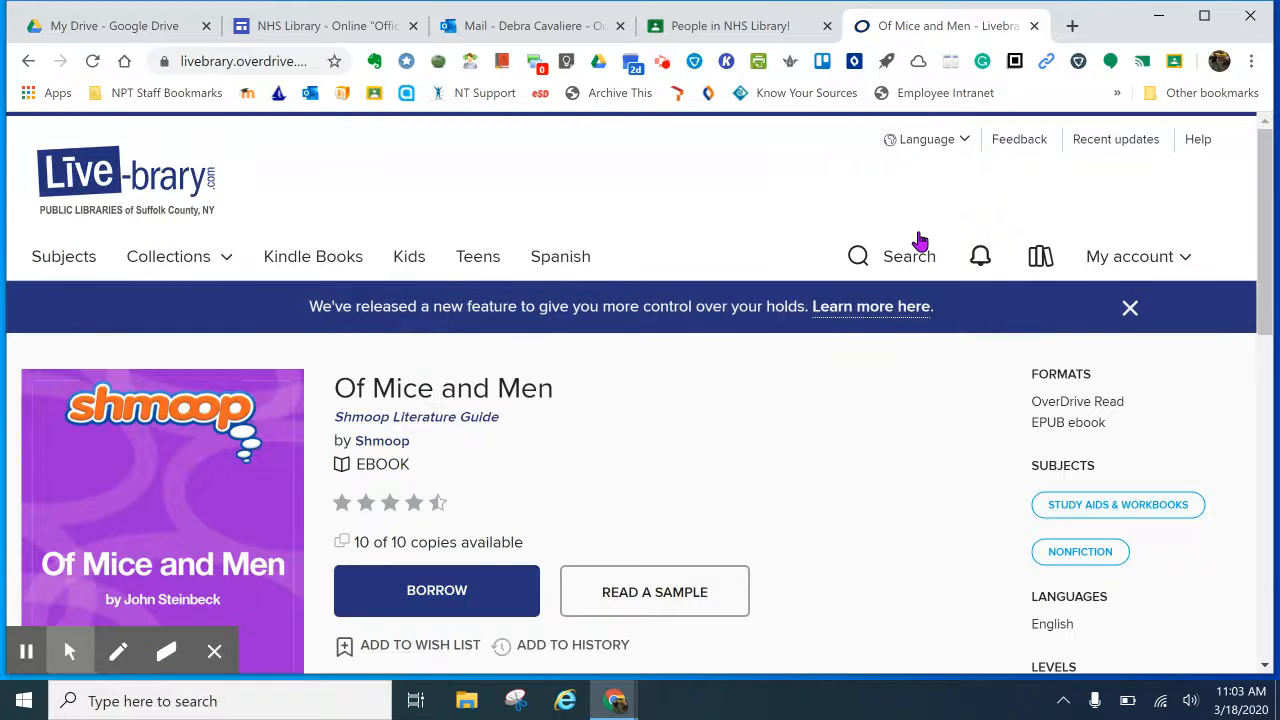
scroll(834, 357, "down", 2)
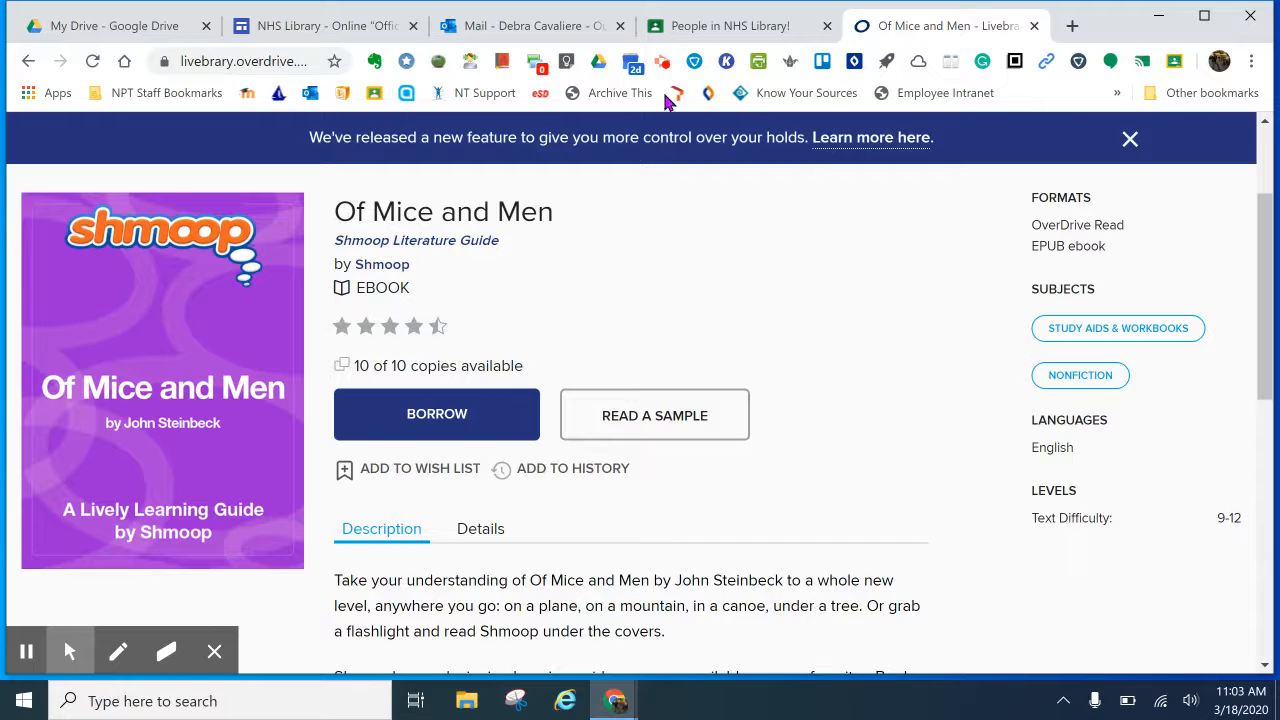
left_click(428, 418)
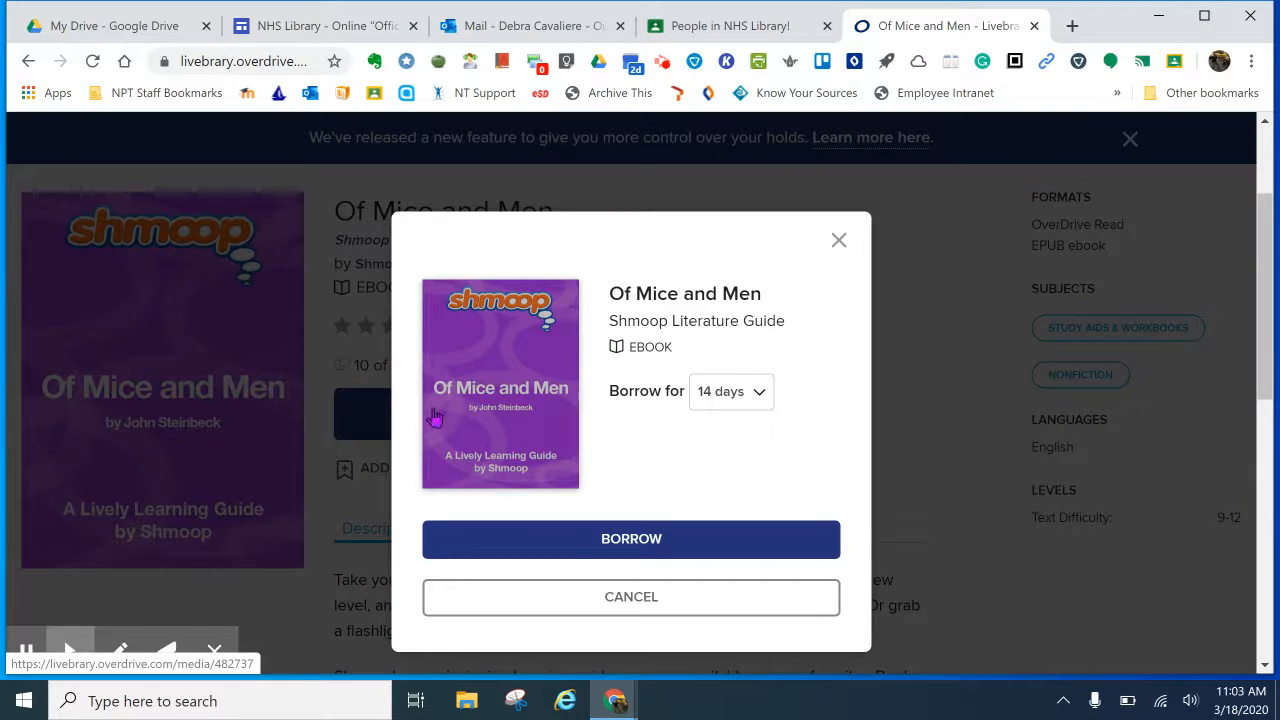
left_click(761, 395)
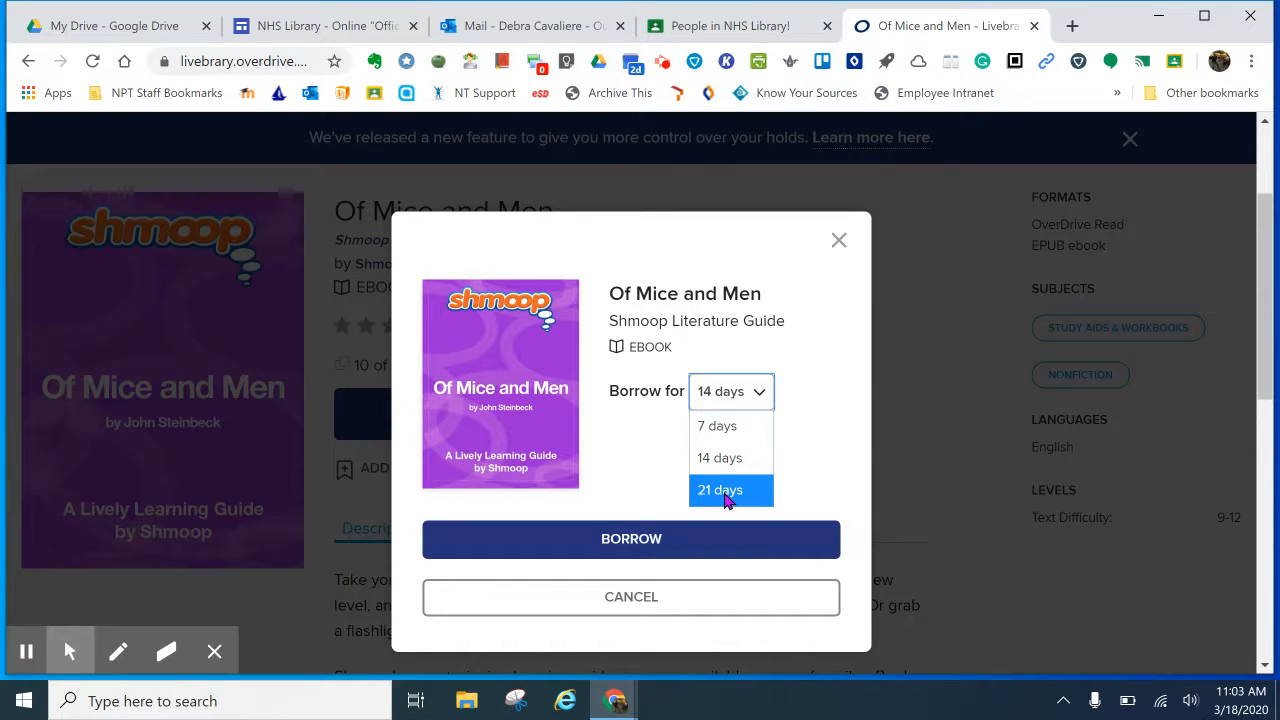
left_click(727, 492)
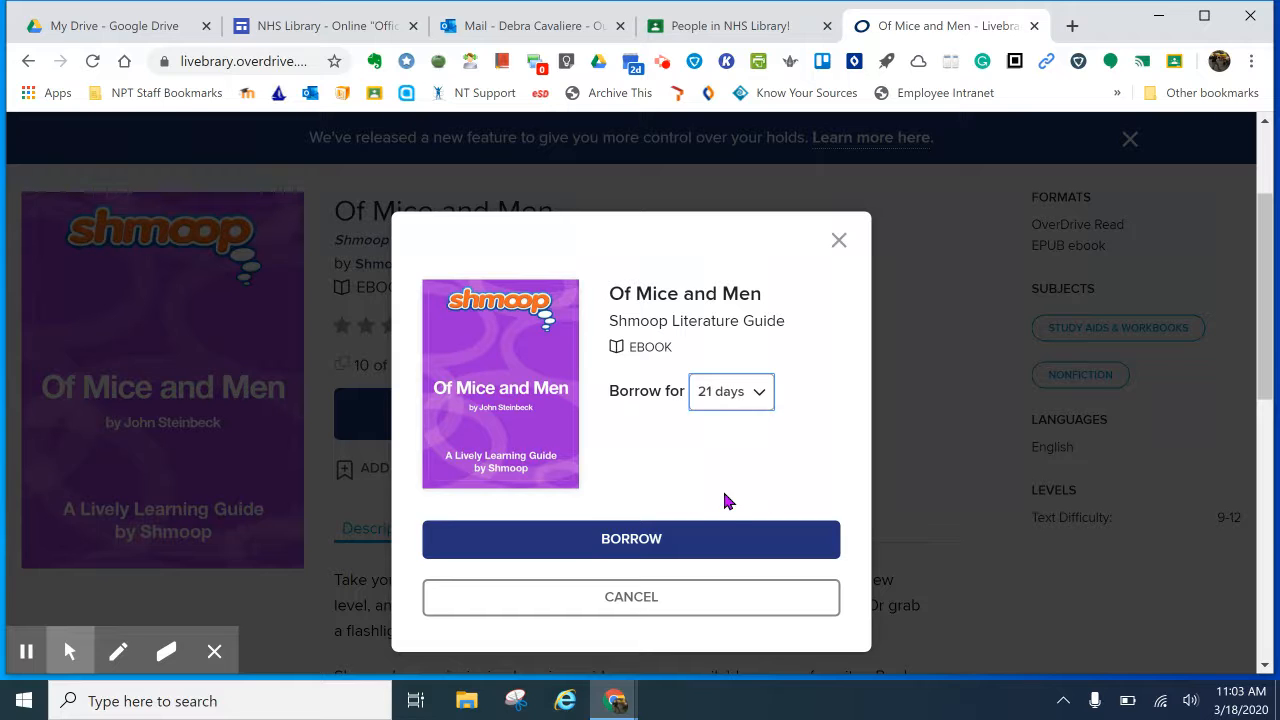
left_click(631, 539)
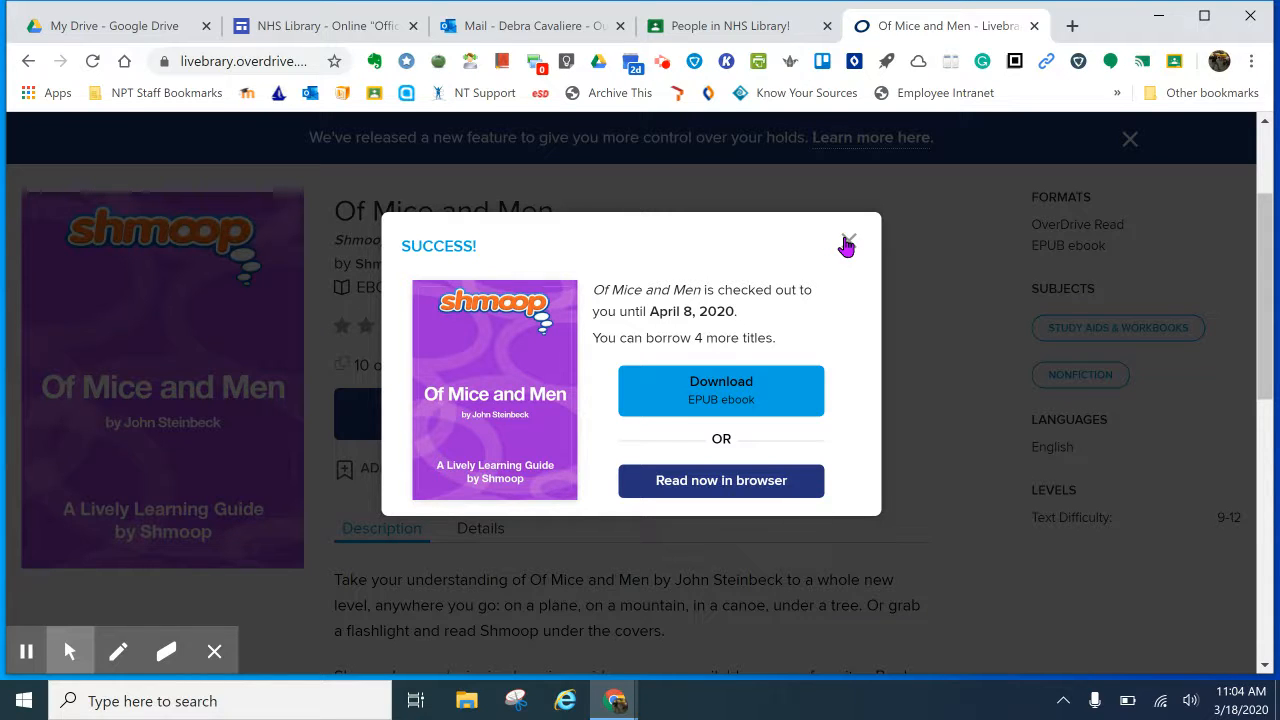
left_click(846, 244)
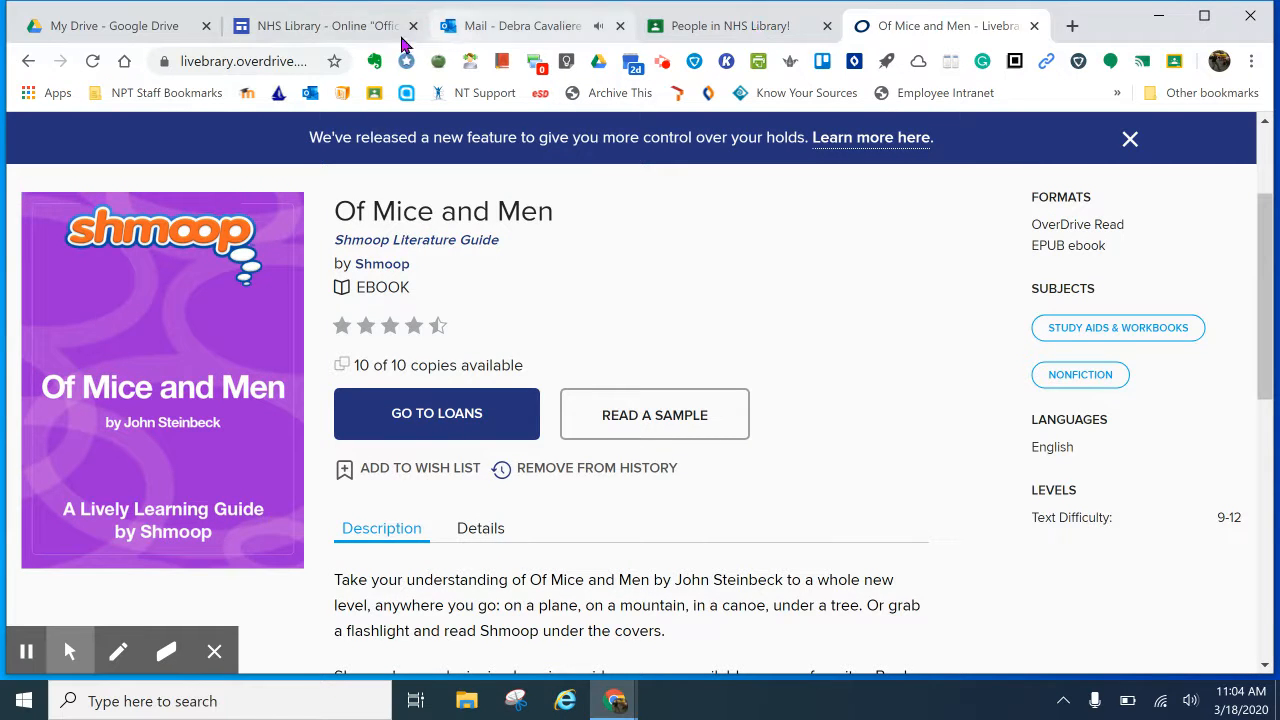
Step: In a new tab, open the Destiny catalog search for the Northport High School library
left_click(1072, 26)
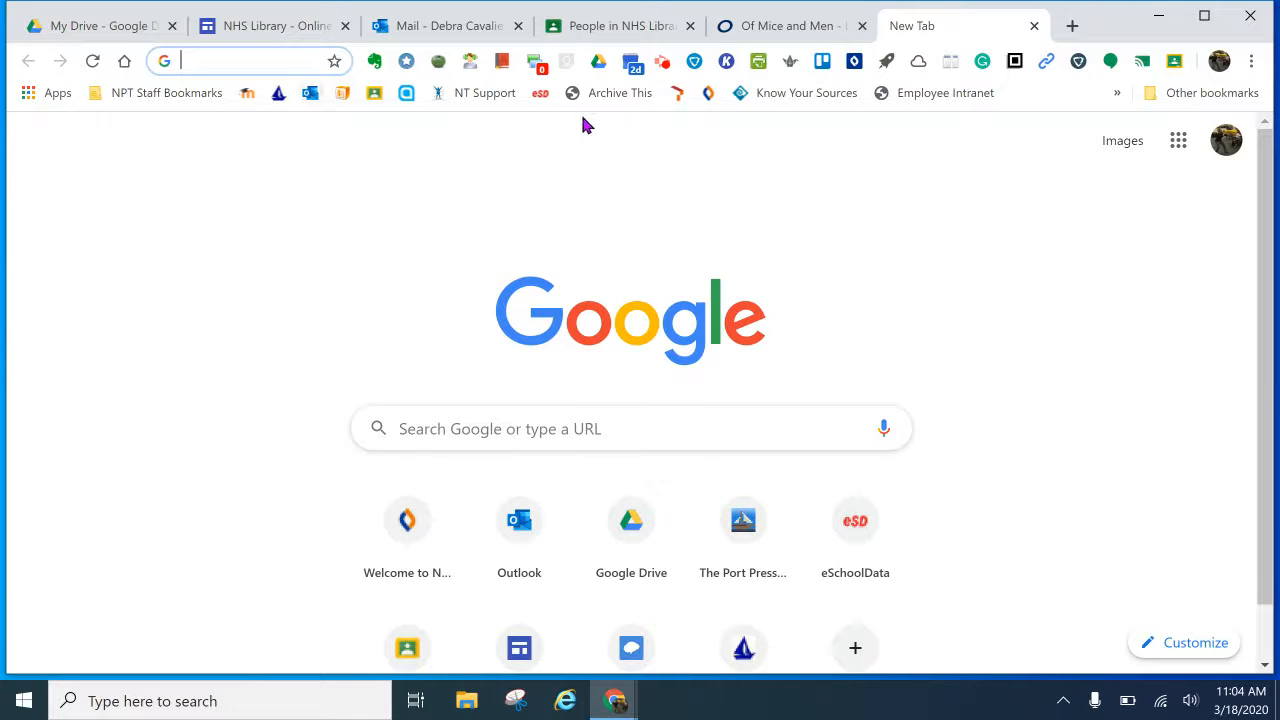
left_click(708, 93)
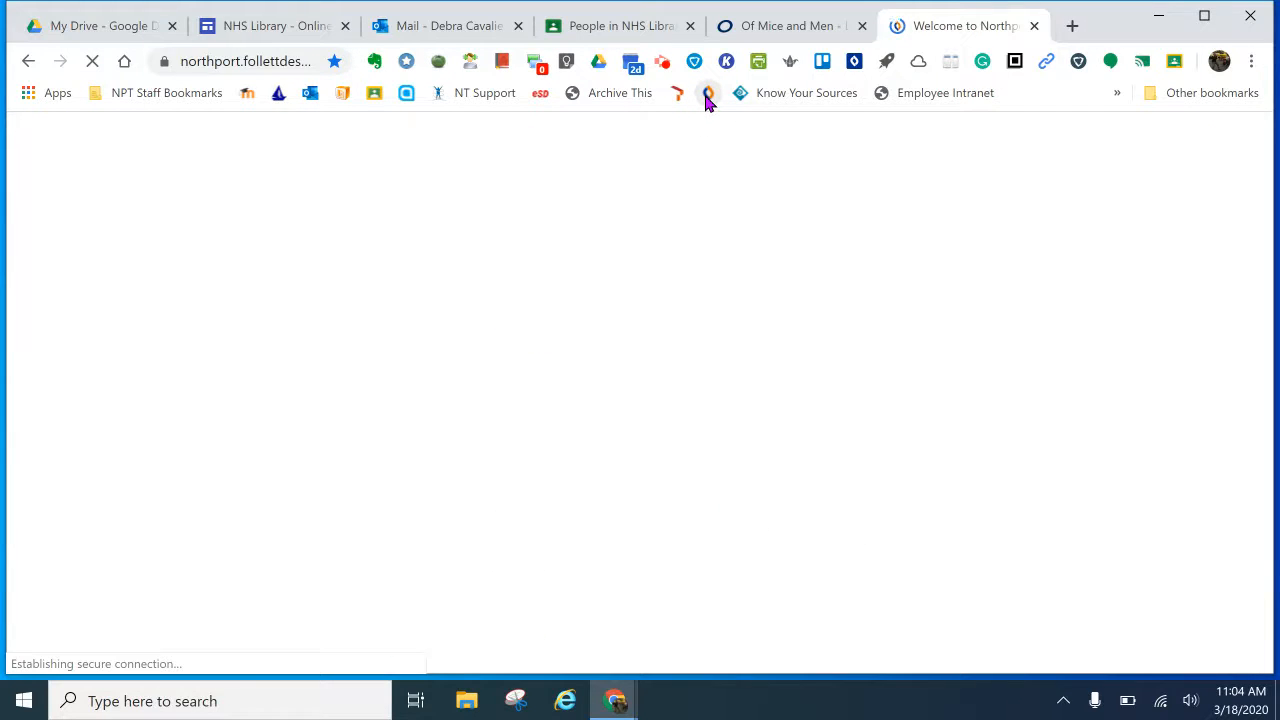
left_click(905, 335)
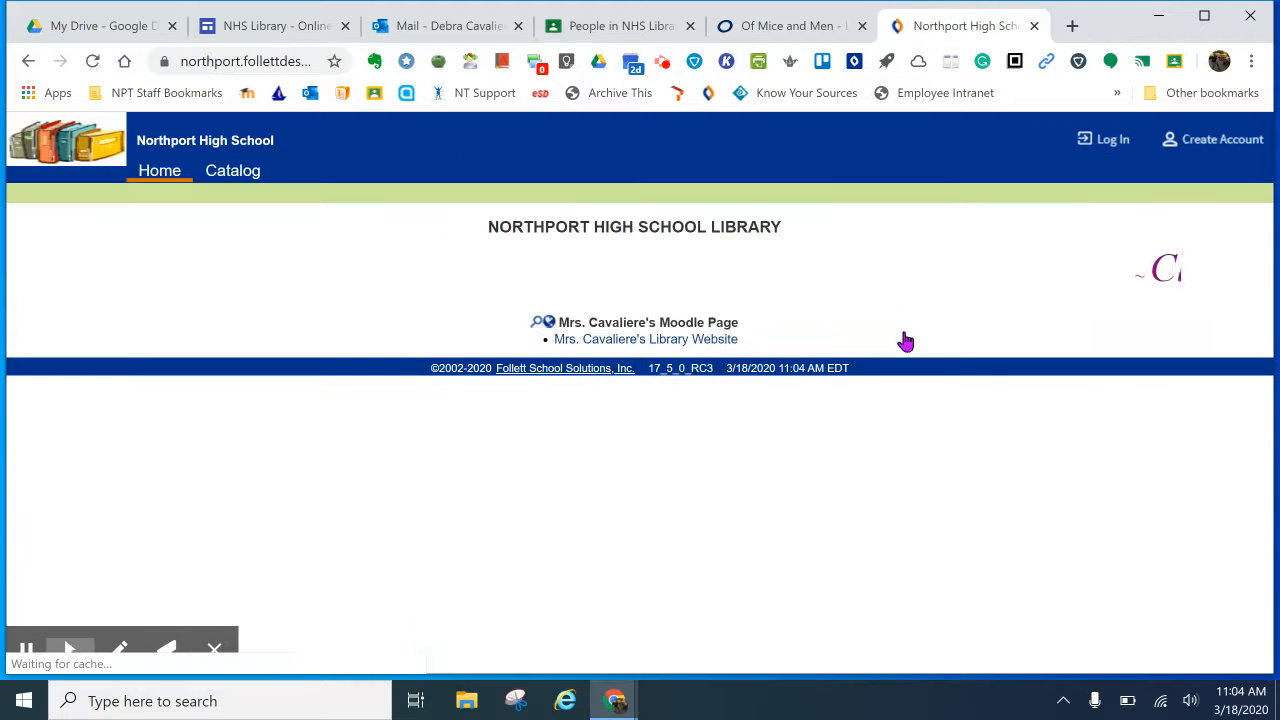
left_click(236, 172)
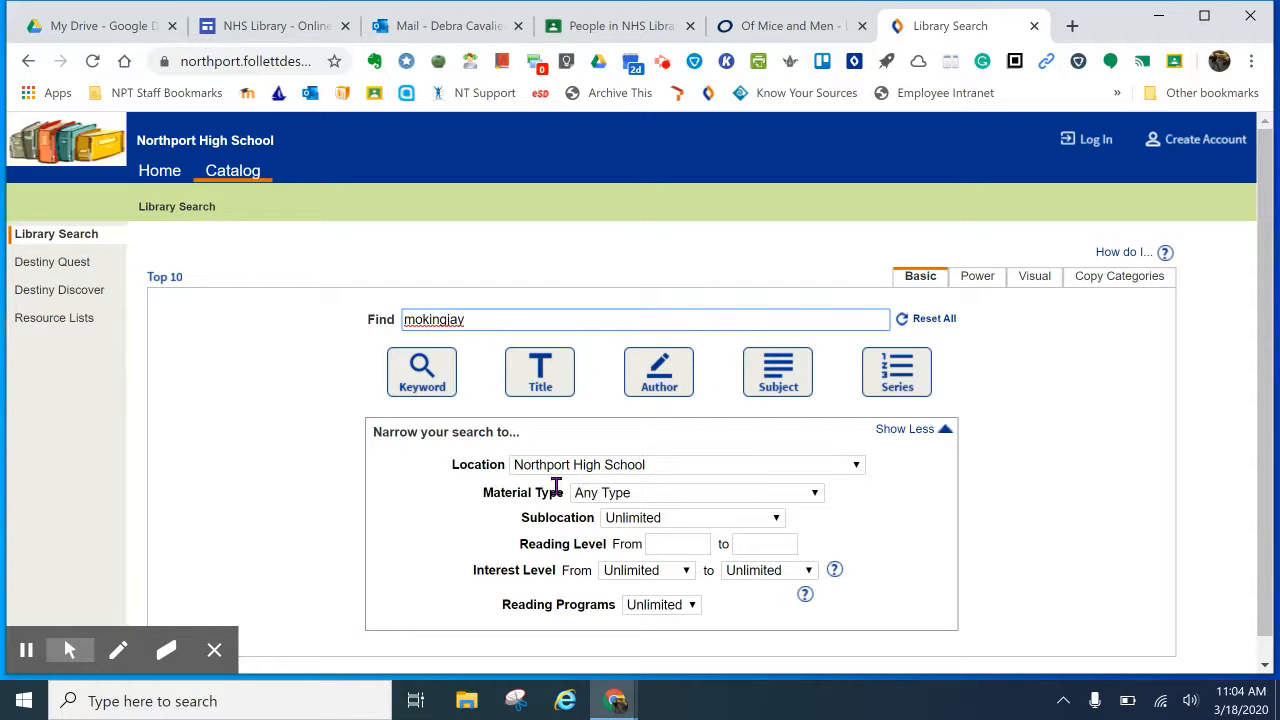
Step: Limit material type to Electronic Book (eBook) and search for 'mockingjay'
left_click(616, 493)
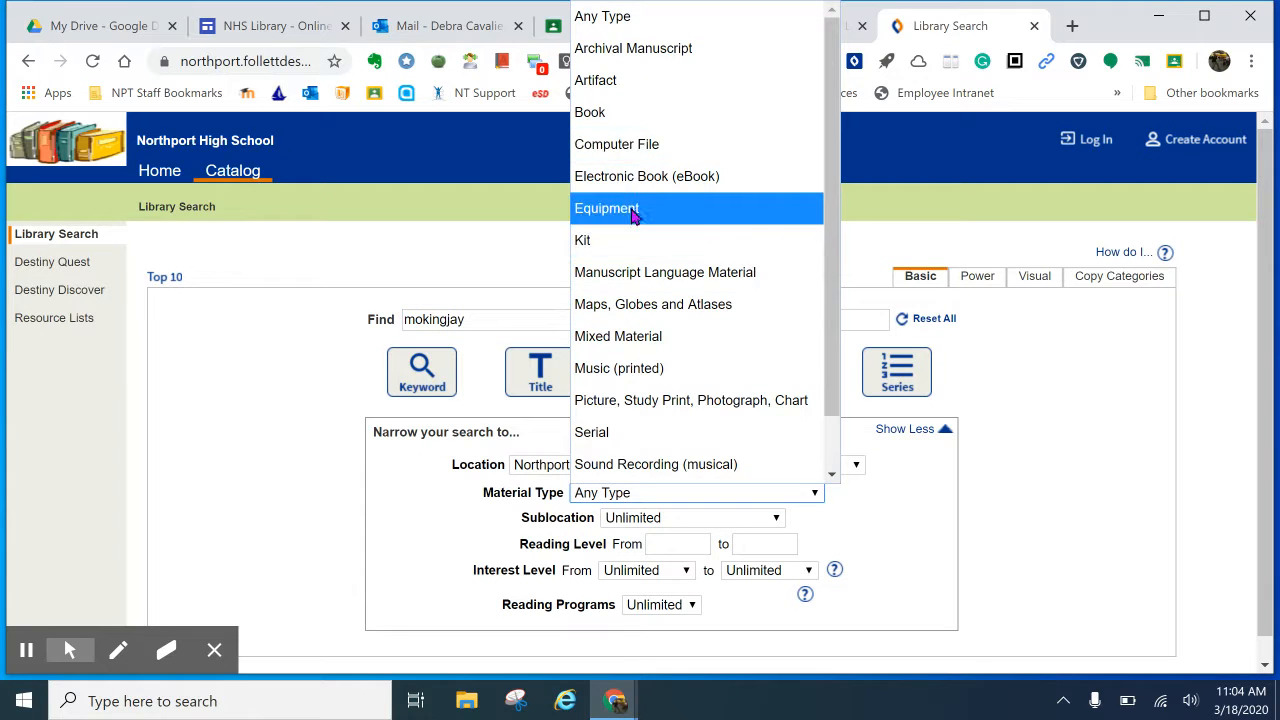
left_click(632, 177)
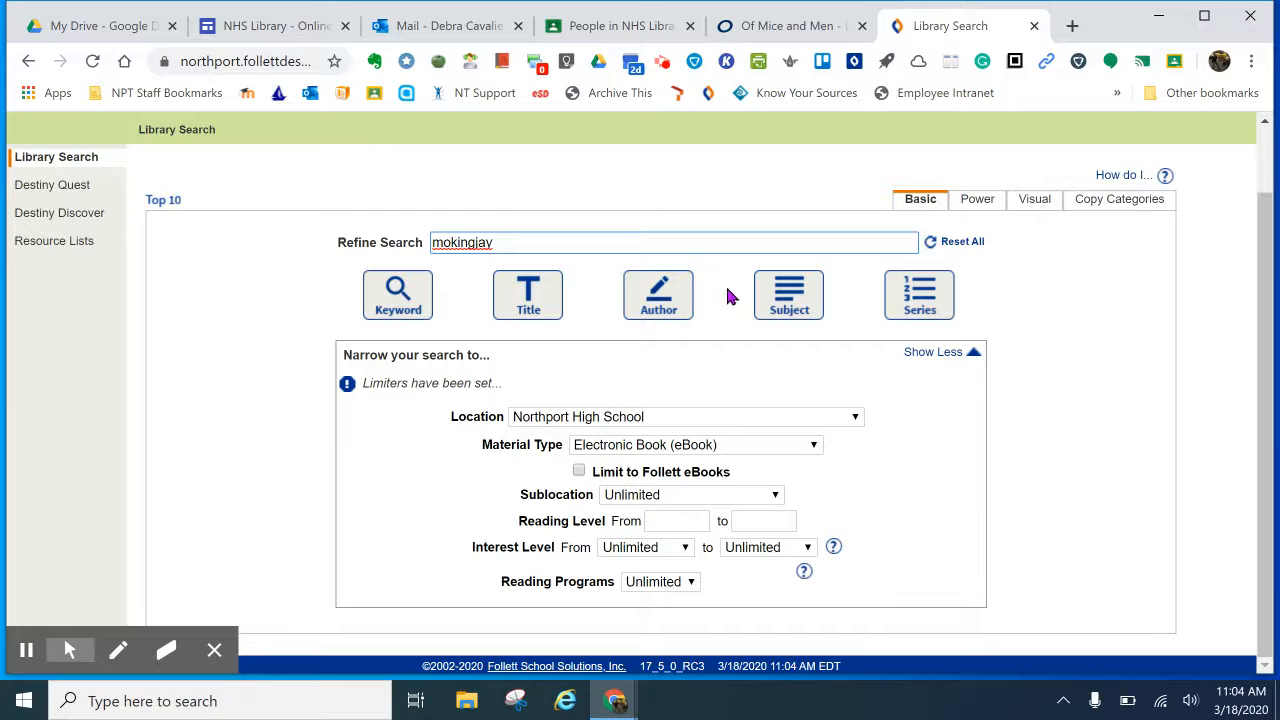
left_click(519, 242)
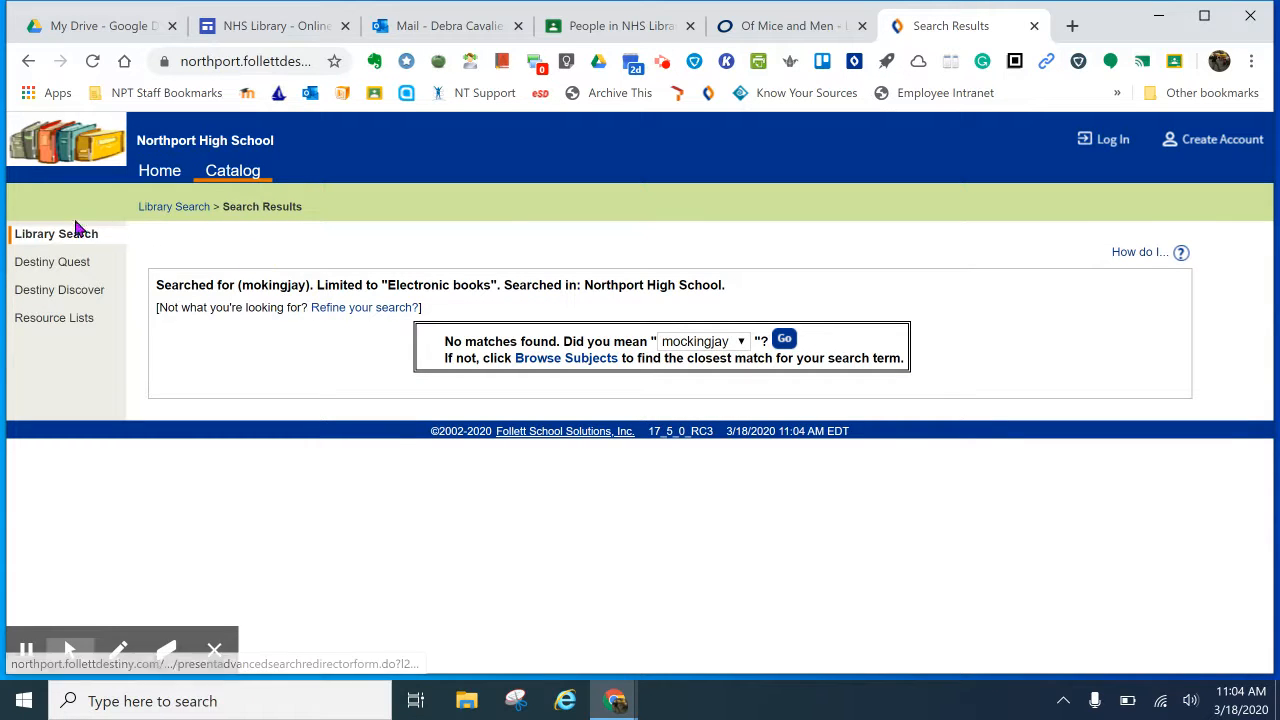
left_click(786, 340)
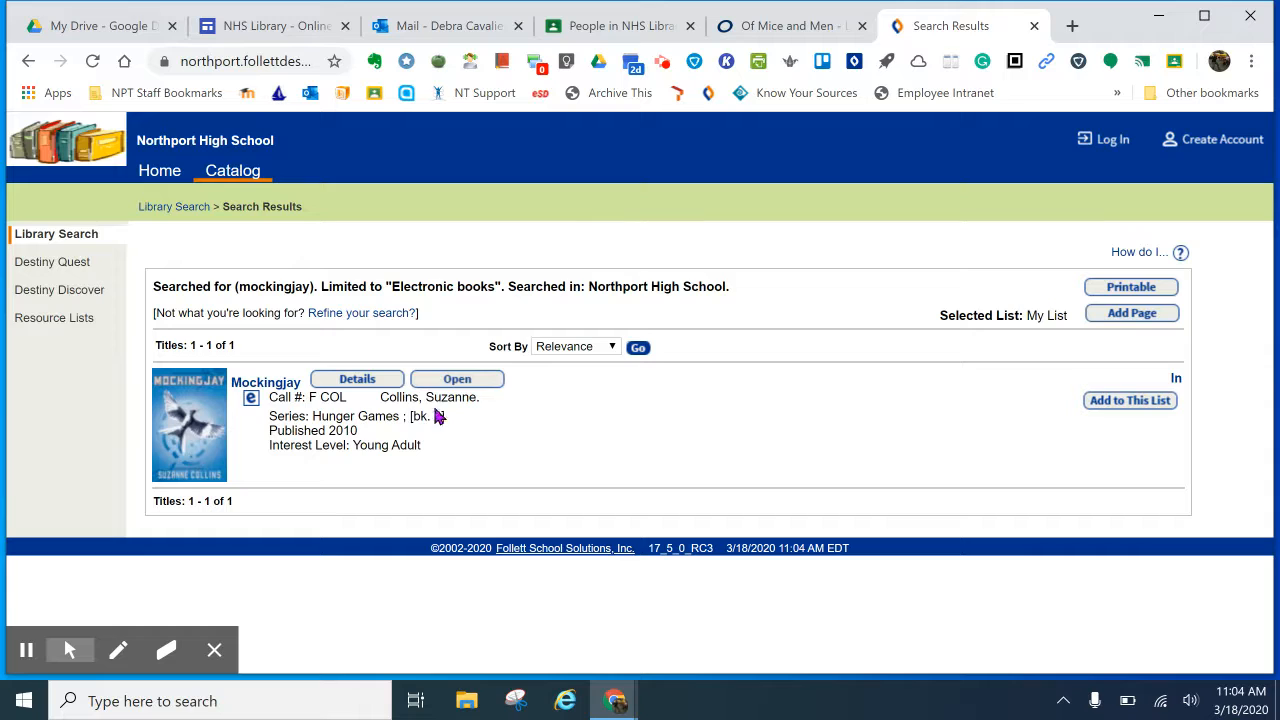
Step: Open the Mockingjay ebook and submit the Follett account sign-in
left_click(451, 378)
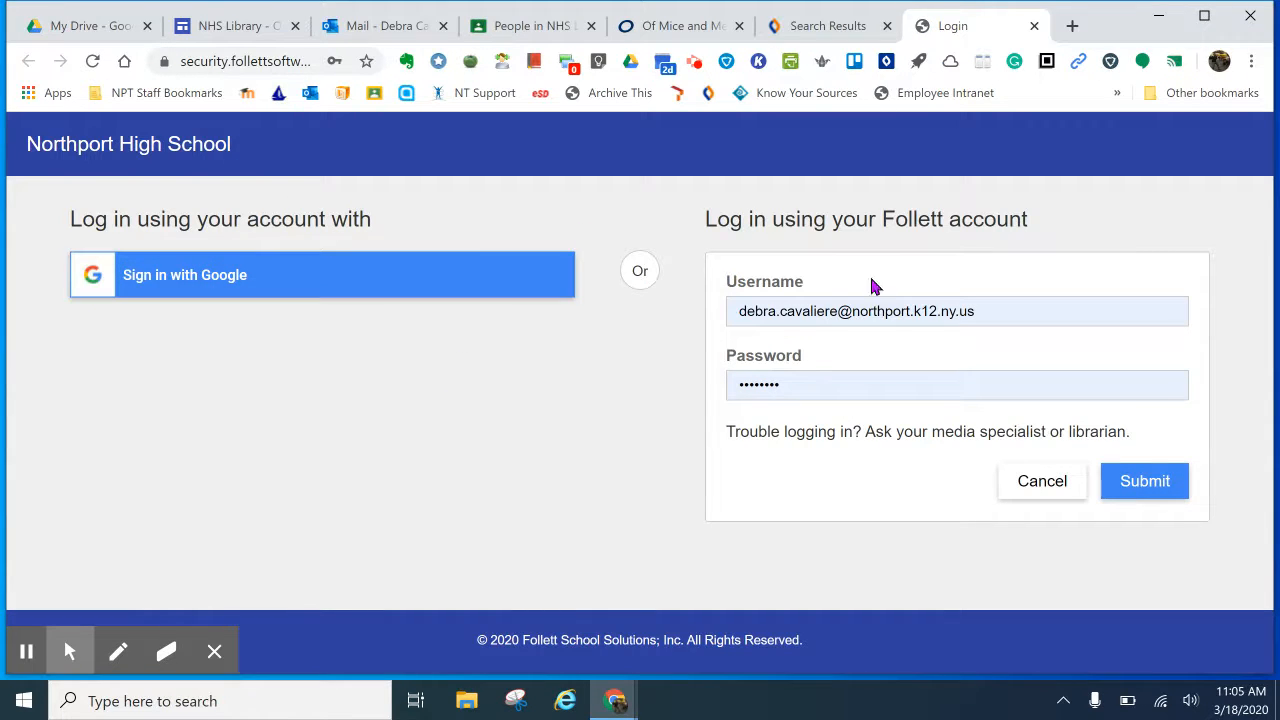
left_click(1145, 481)
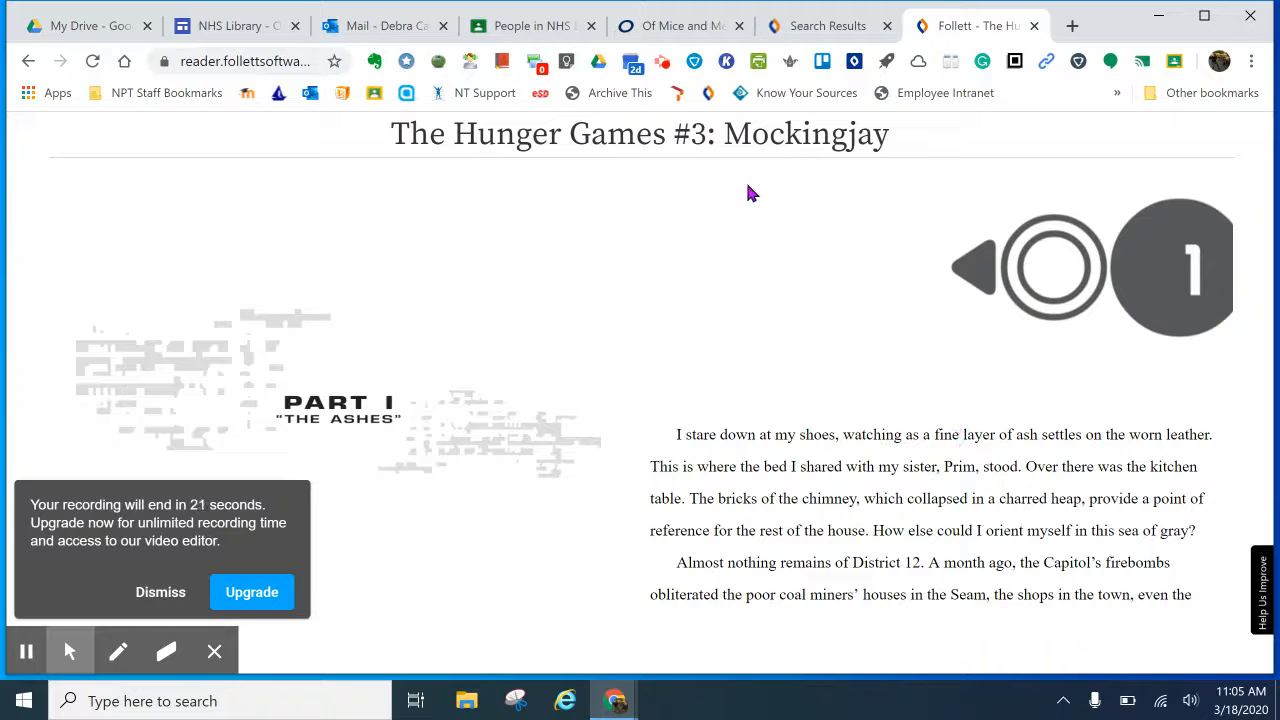
Step: Switch Mockingjay to a single-column page layout in the Aa display options
mouse_move(692, 134)
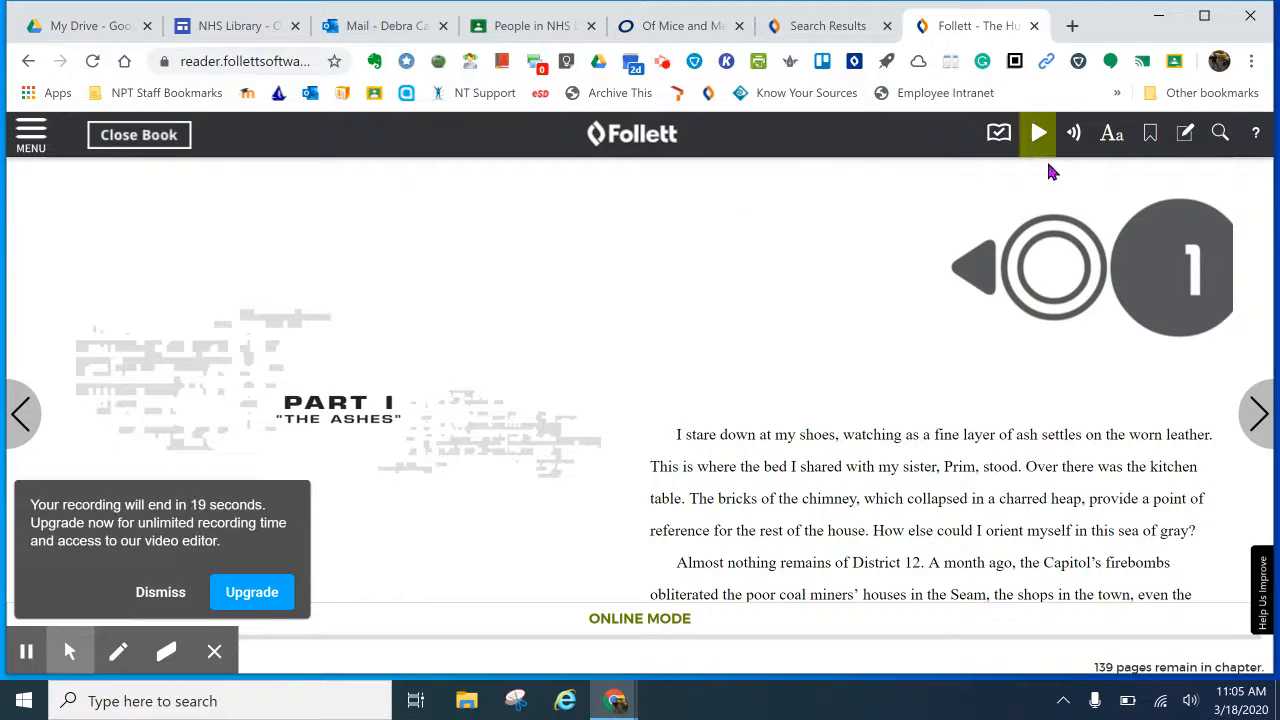
left_click(1110, 140)
left_click(986, 352)
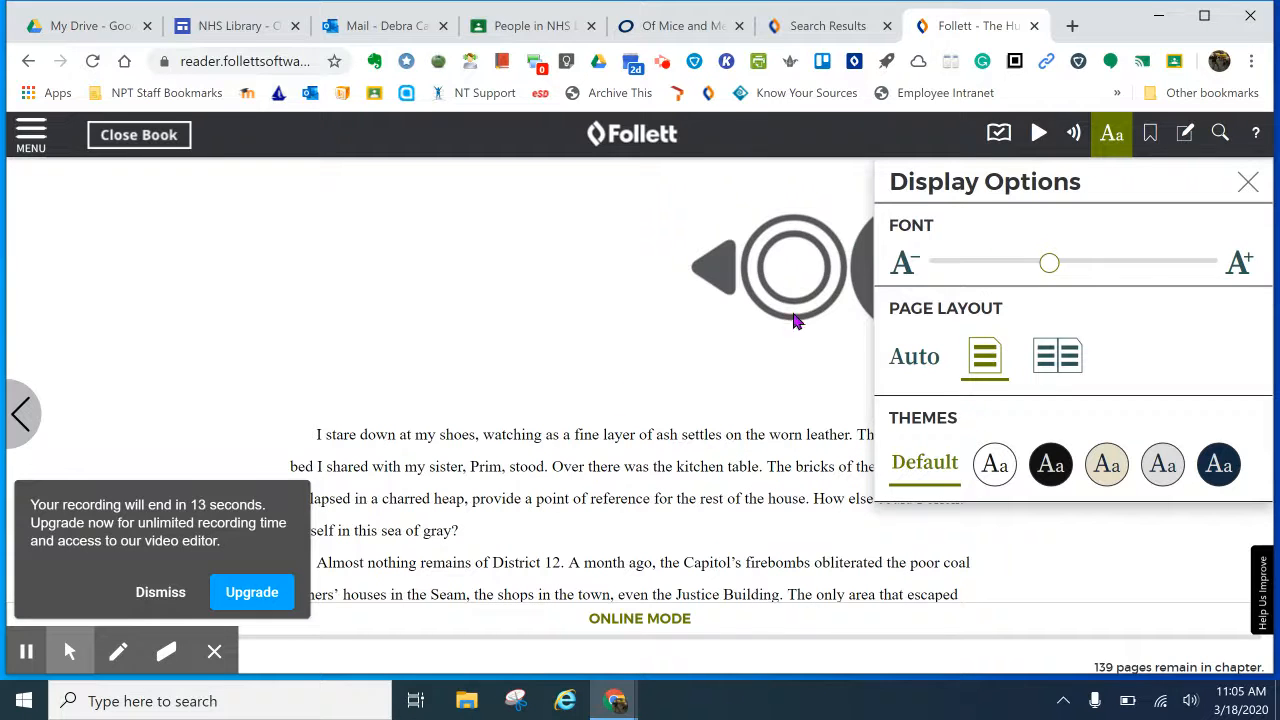
left_click(154, 602)
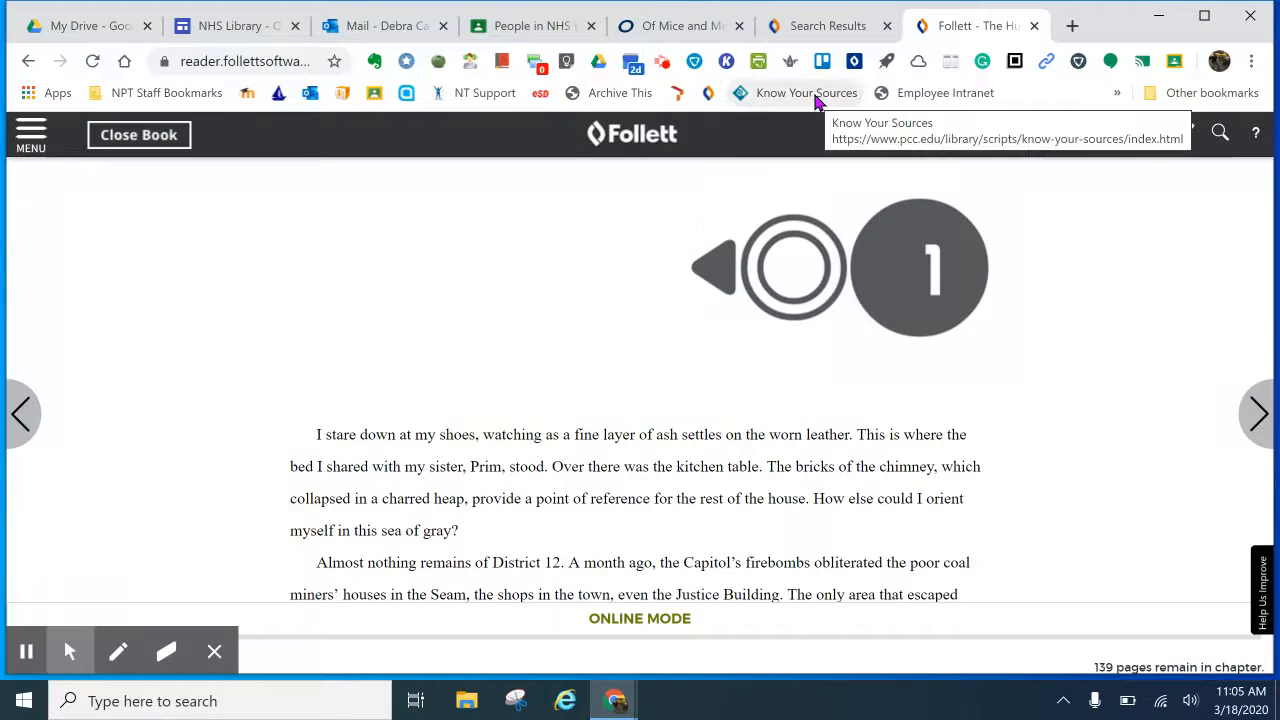
left_click(663, 63)
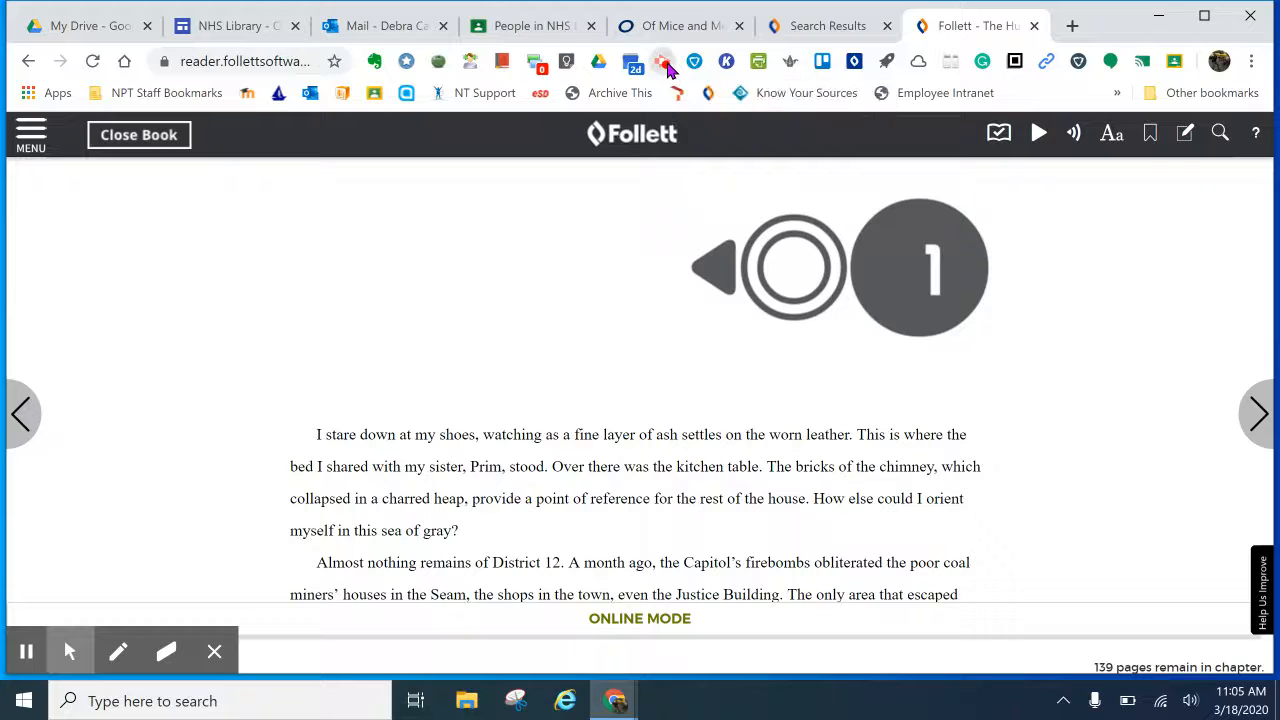